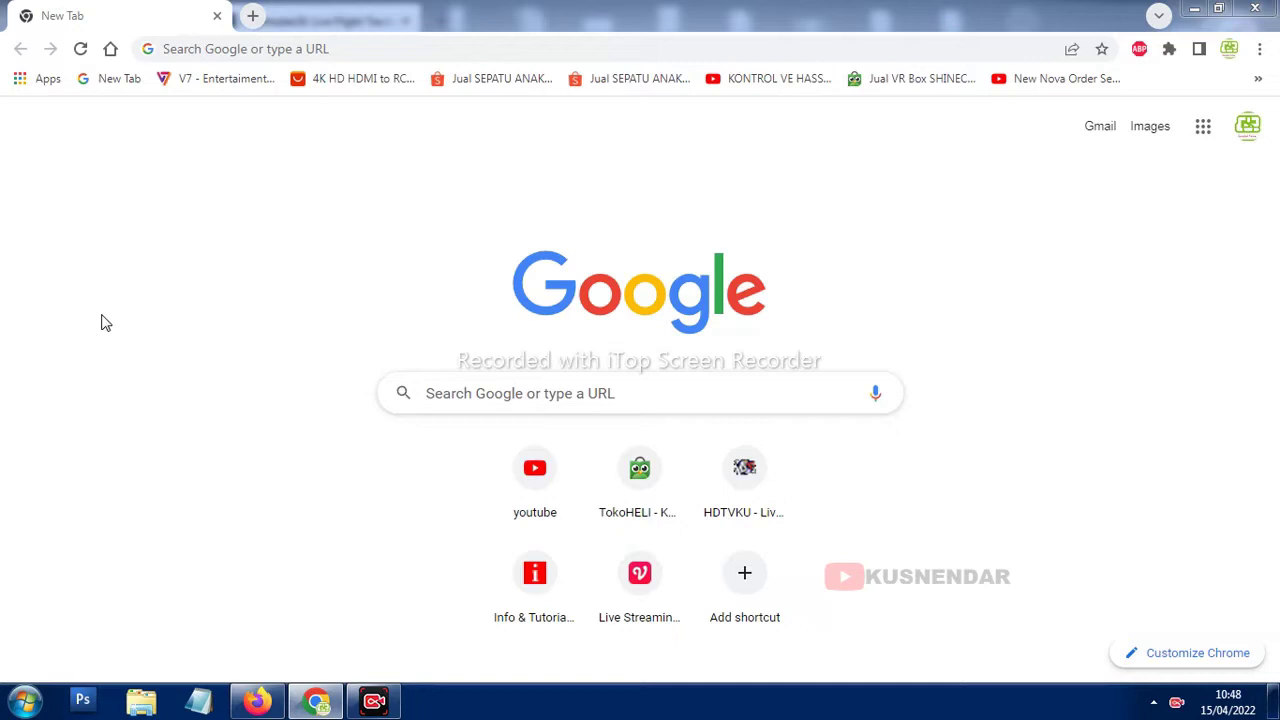
# Step: Search Google for "p2pover" and open the P2pover Free Download page on p2pover.apponic.com
pyautogui.click(458, 397)
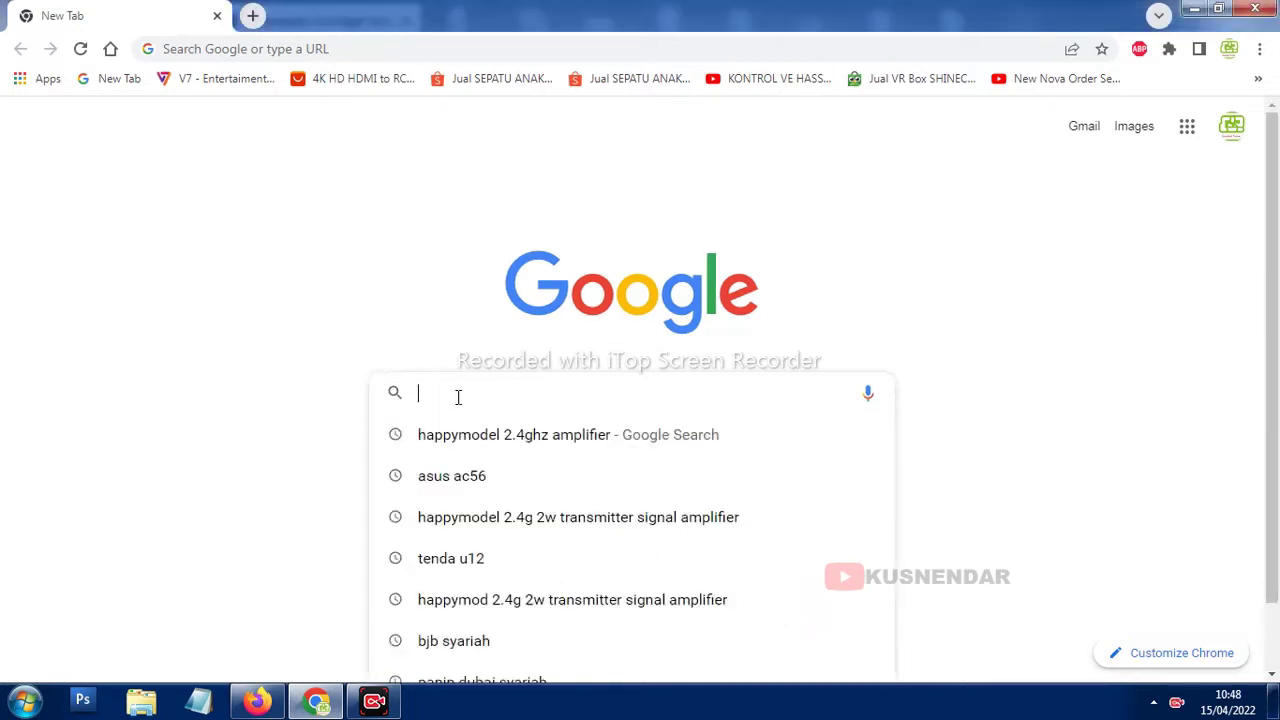
pyautogui.write('p2pover')
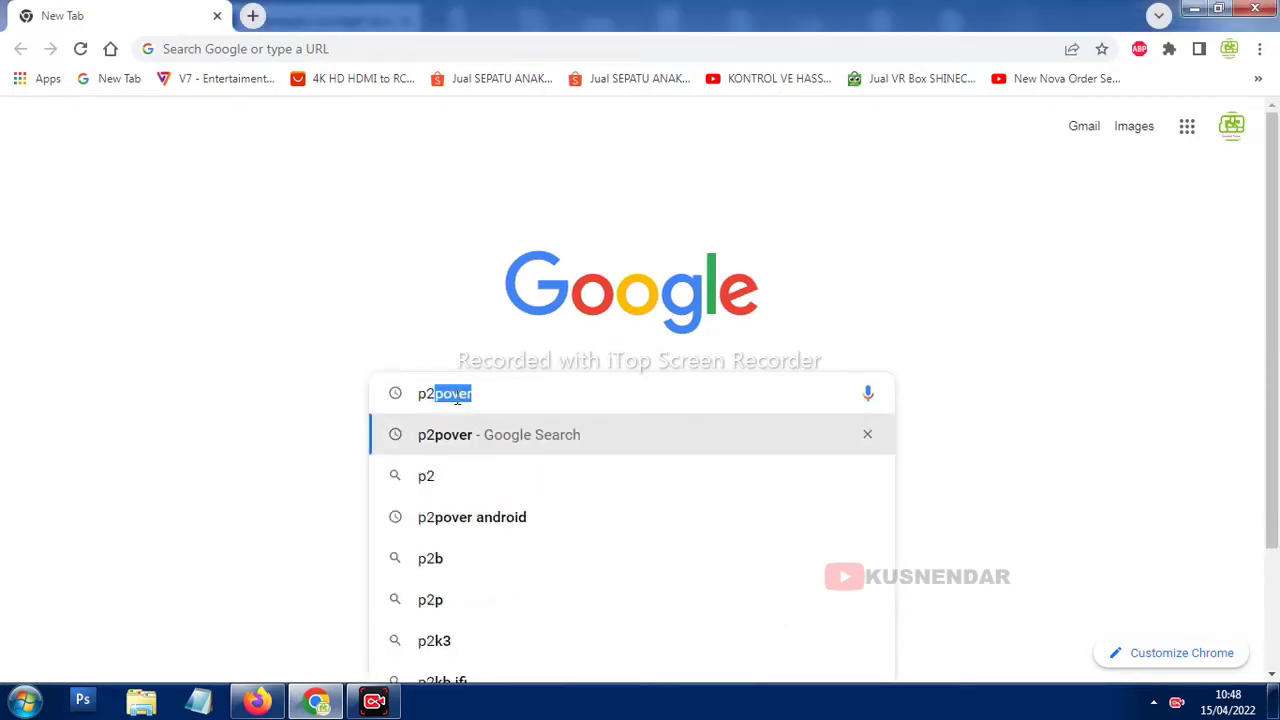
pyautogui.click(480, 432)
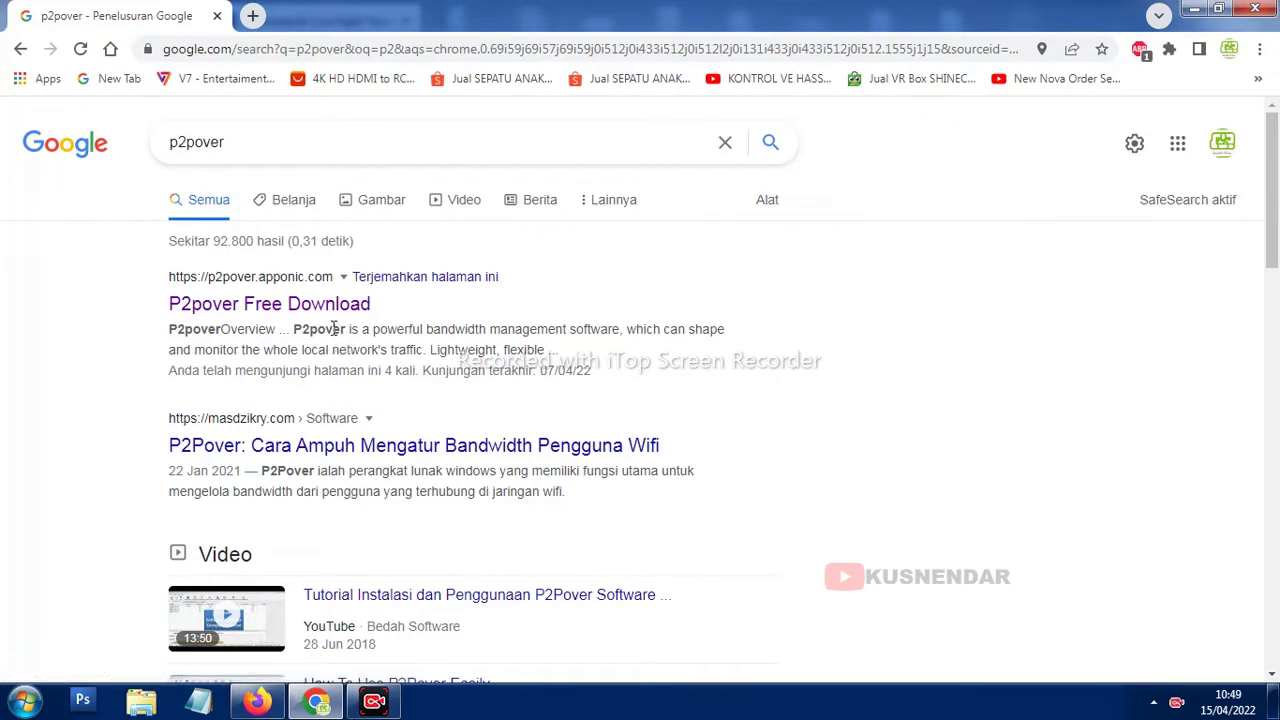
pyautogui.click(335, 305)
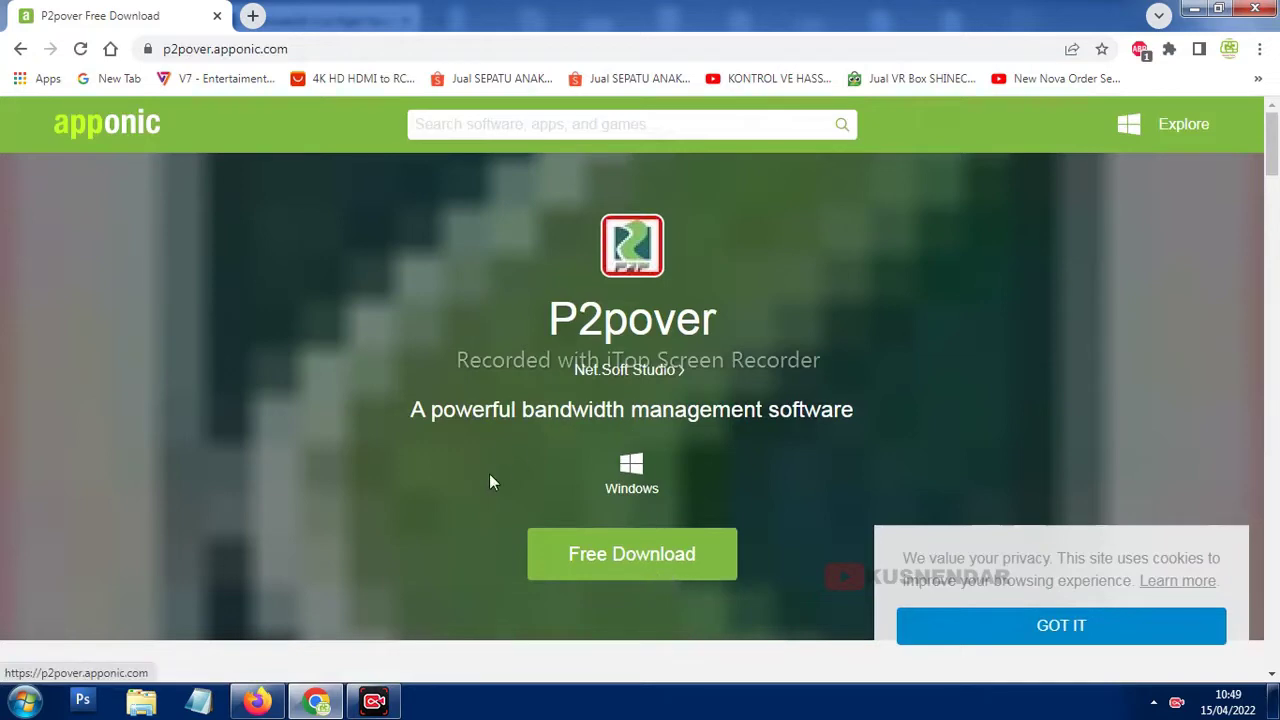
# Step: Close the browser and run the p2pover_en installer from the Downloads folder, allowing it past the security warning
pyautogui.click(1262, 10)
pyautogui.press('super+e')
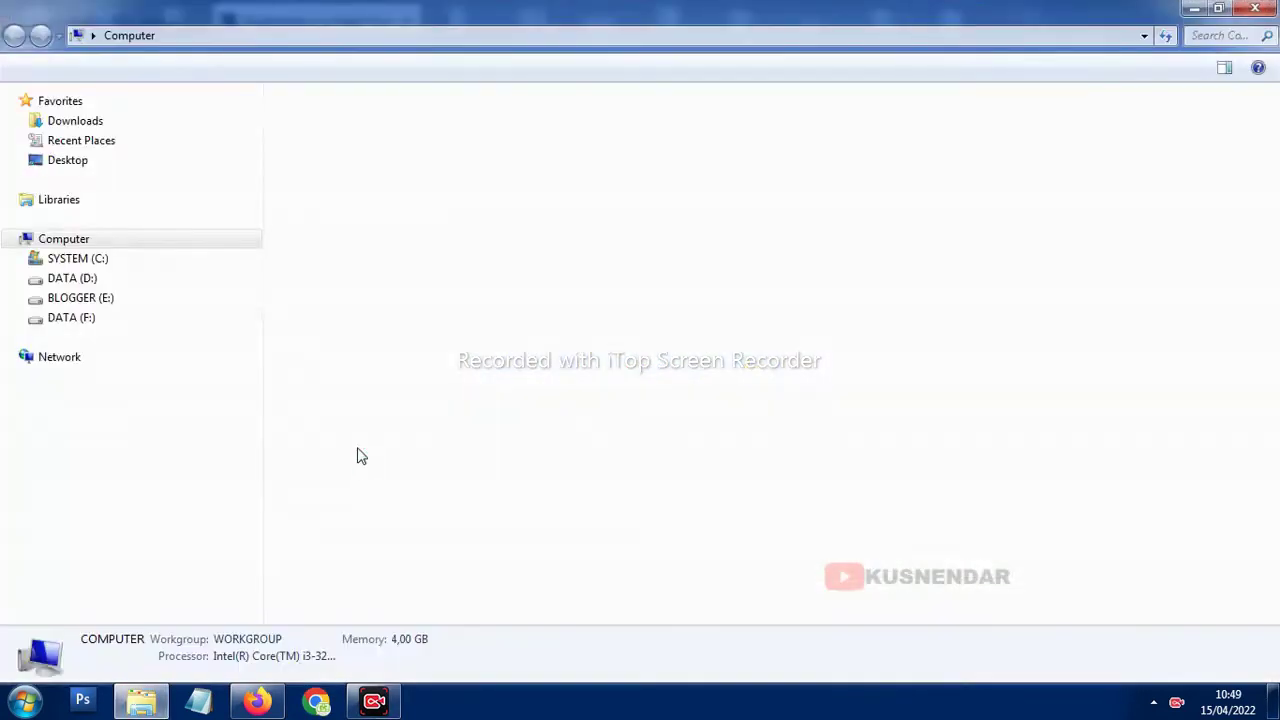
pyautogui.click(108, 125)
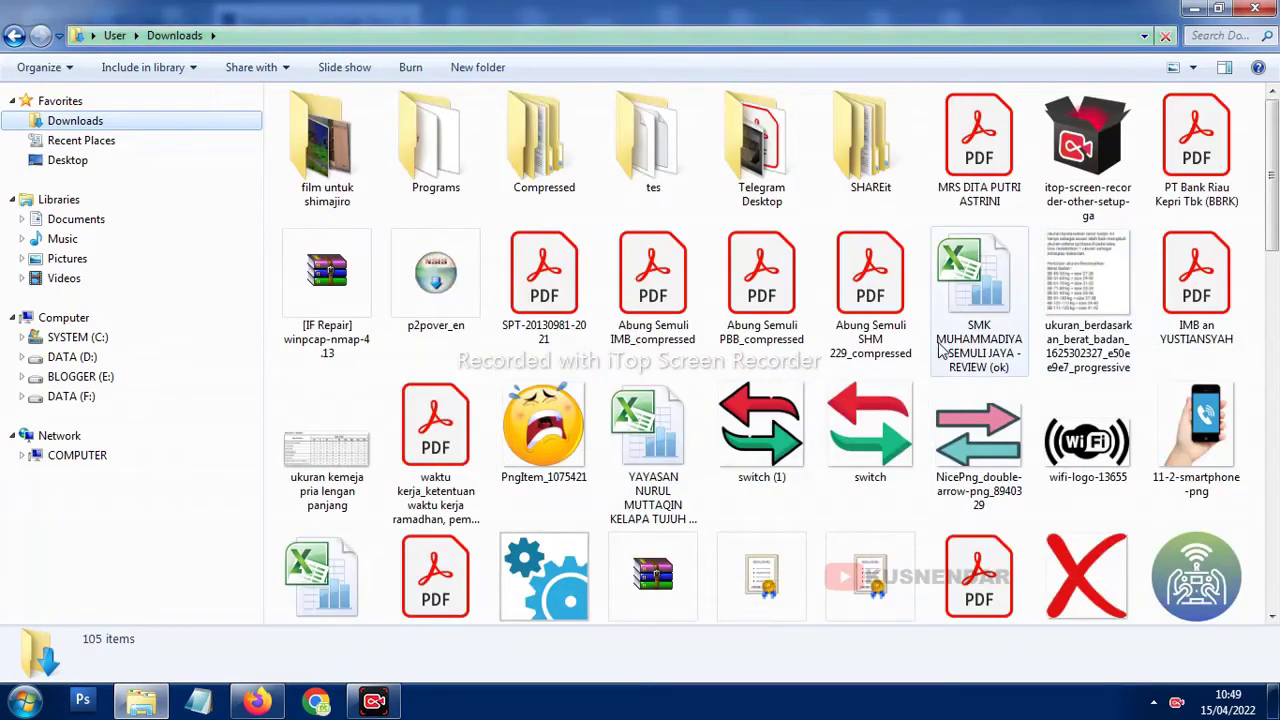
pyautogui.click(446, 275)
pyautogui.doubleClick(446, 262)
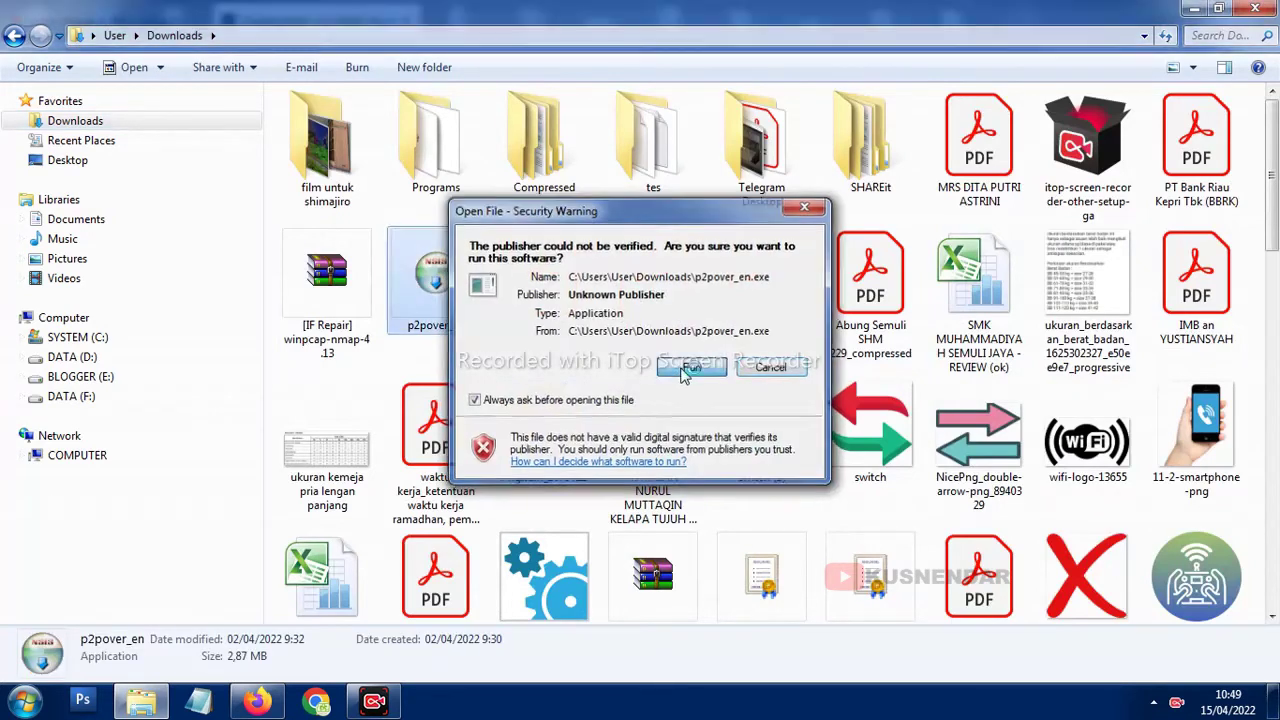
pyautogui.click(686, 370)
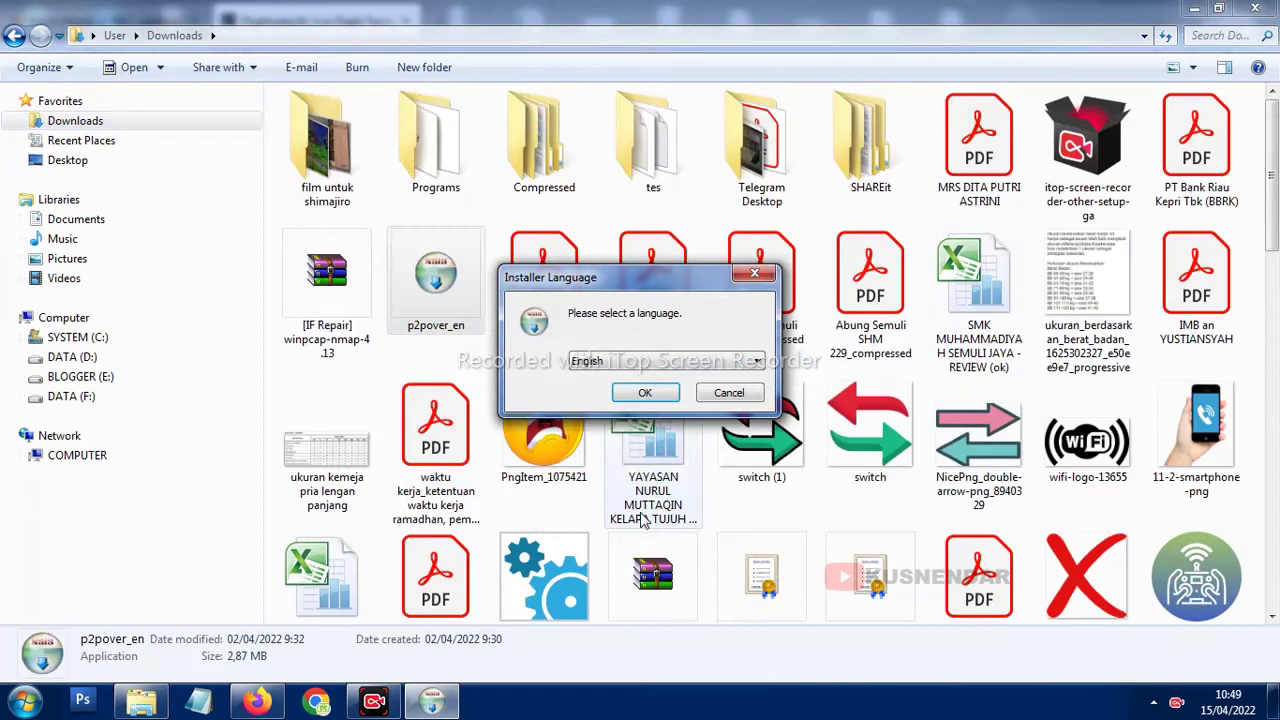
pyautogui.click(645, 393)
pyautogui.click(750, 506)
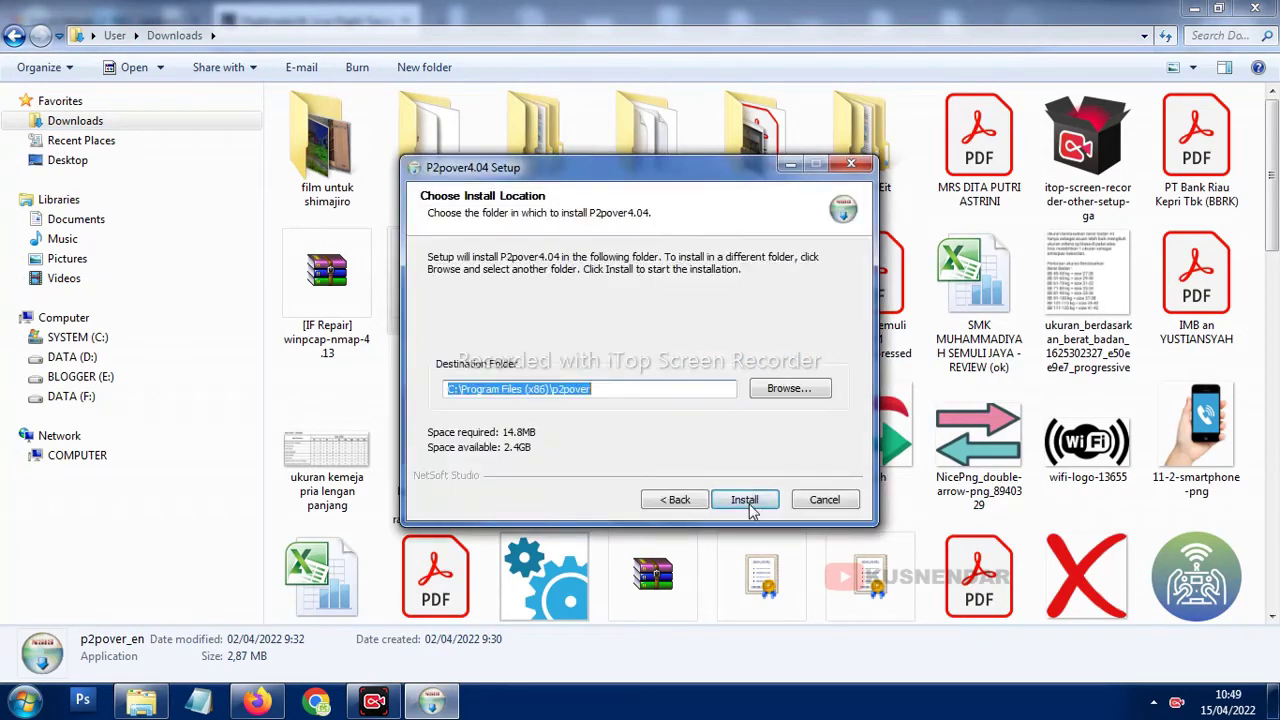
pyautogui.click(740, 503)
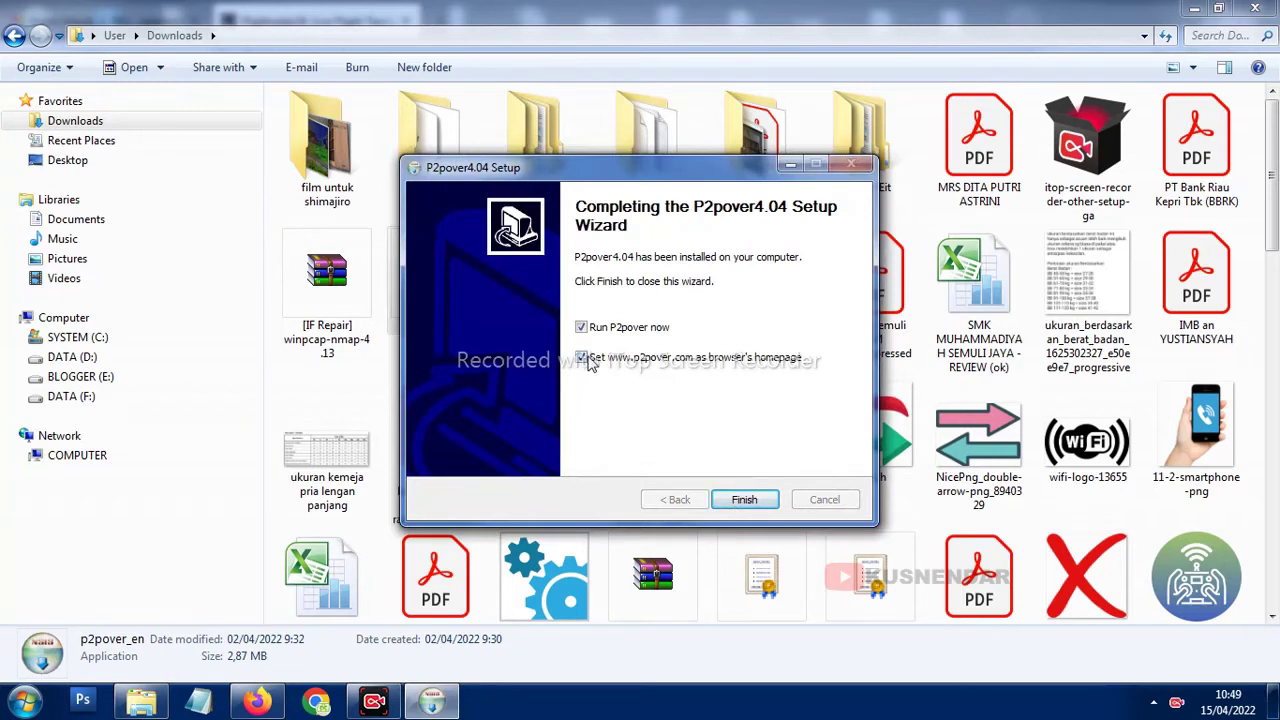
pyautogui.click(581, 357)
pyautogui.click(745, 500)
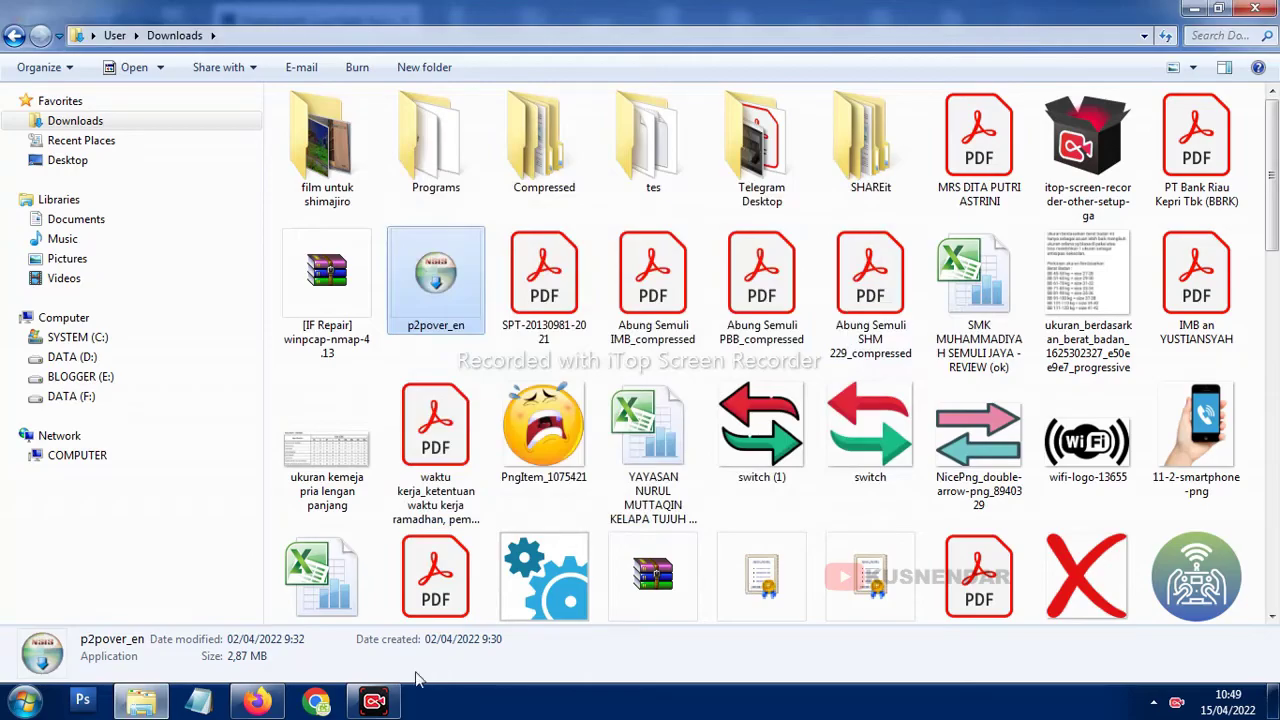
# Step: Try to launch P2pover from its desktop shortcut
pyautogui.press('super+d')
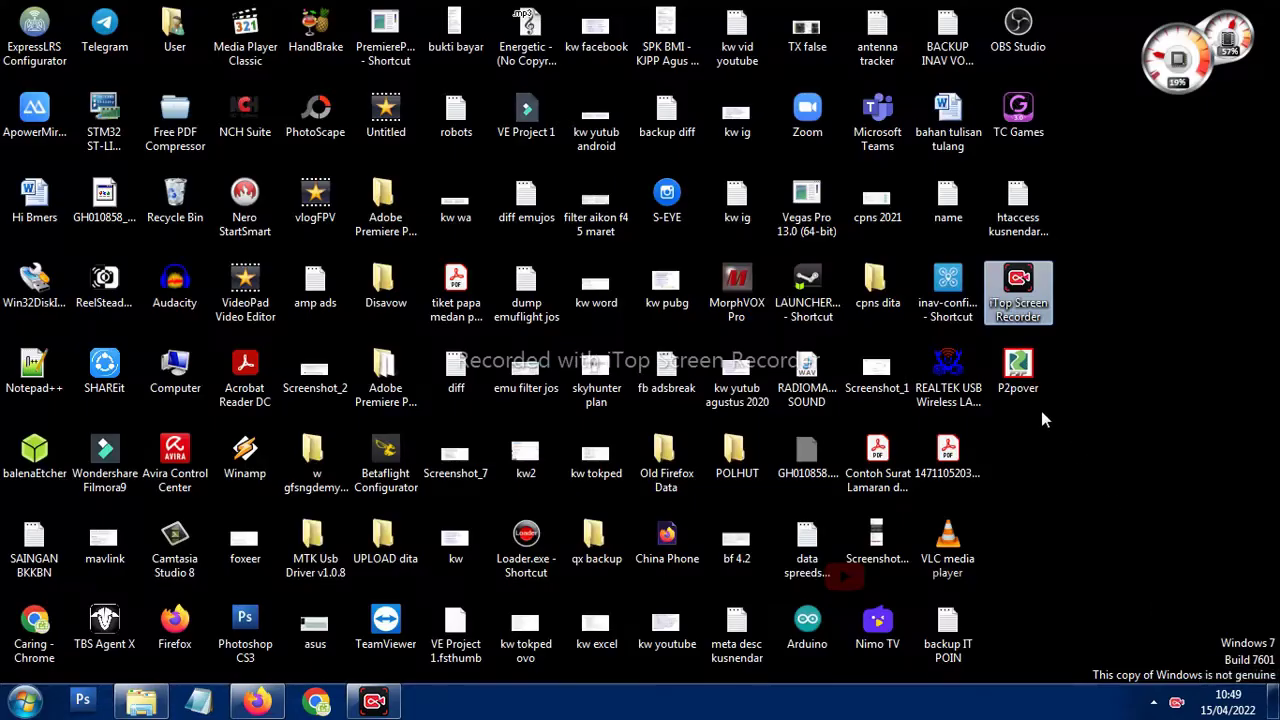
pyautogui.press('Down')
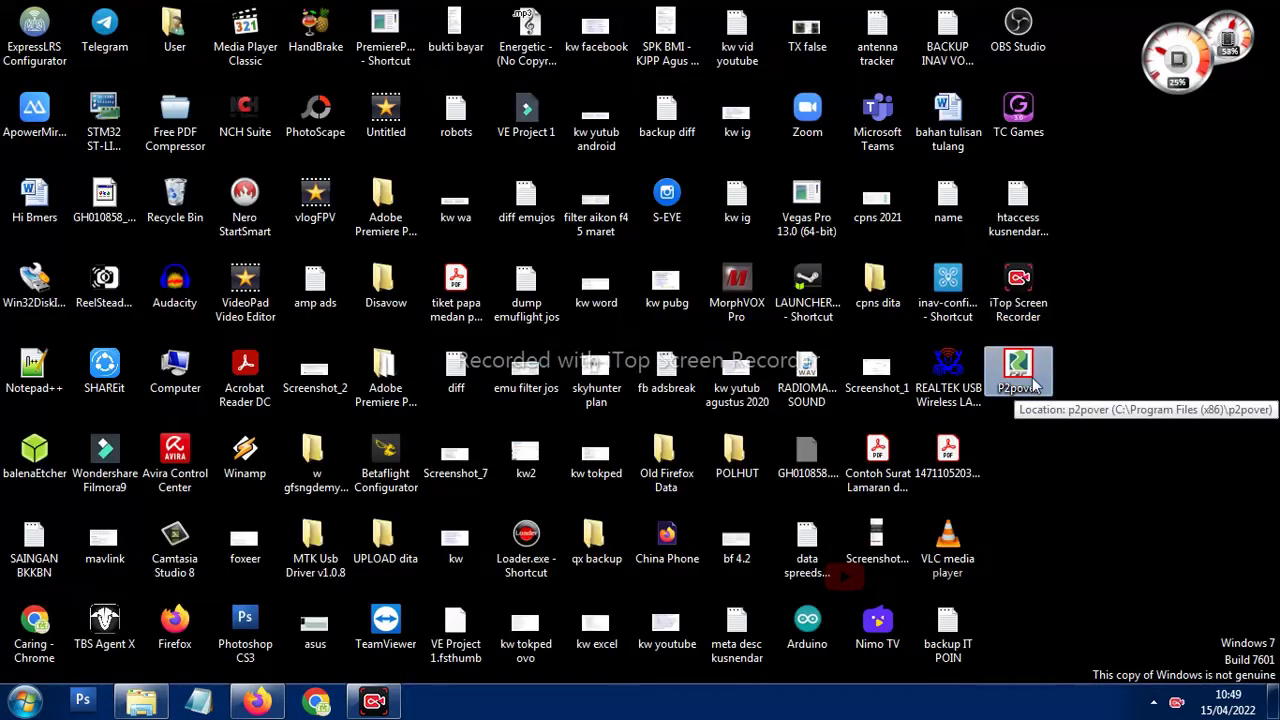
pyautogui.doubleClick(1030, 373)
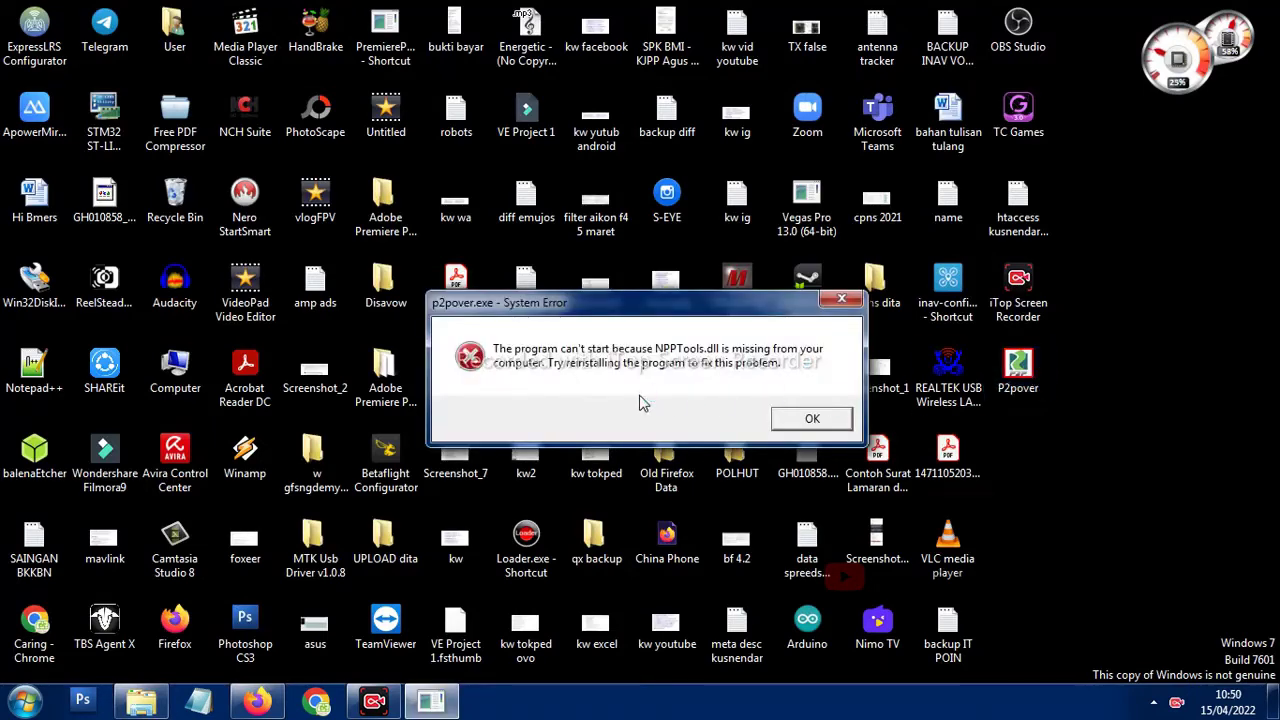
pyautogui.click(810, 419)
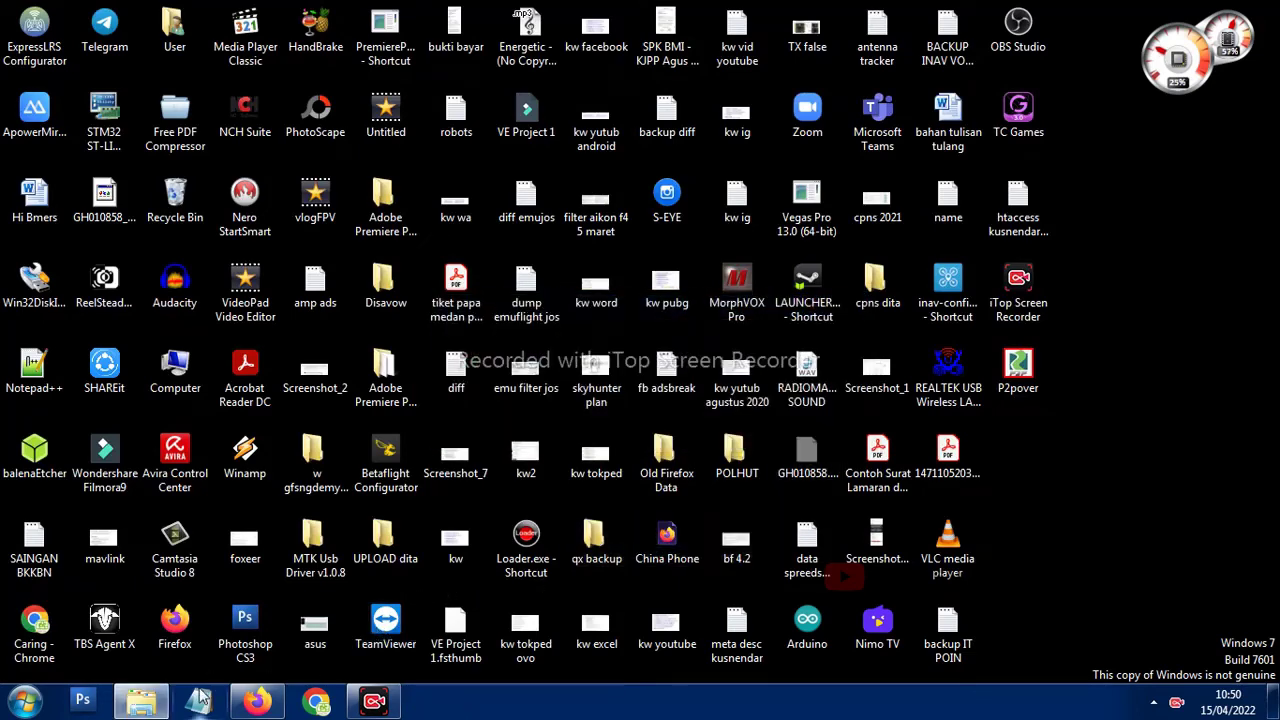
# Step: Open the [IF Repair] winpcap-nmap-4.13 archive in the Downloads folder and run winpcap-nmap-4.13.exe from it
pyautogui.click(141, 700)
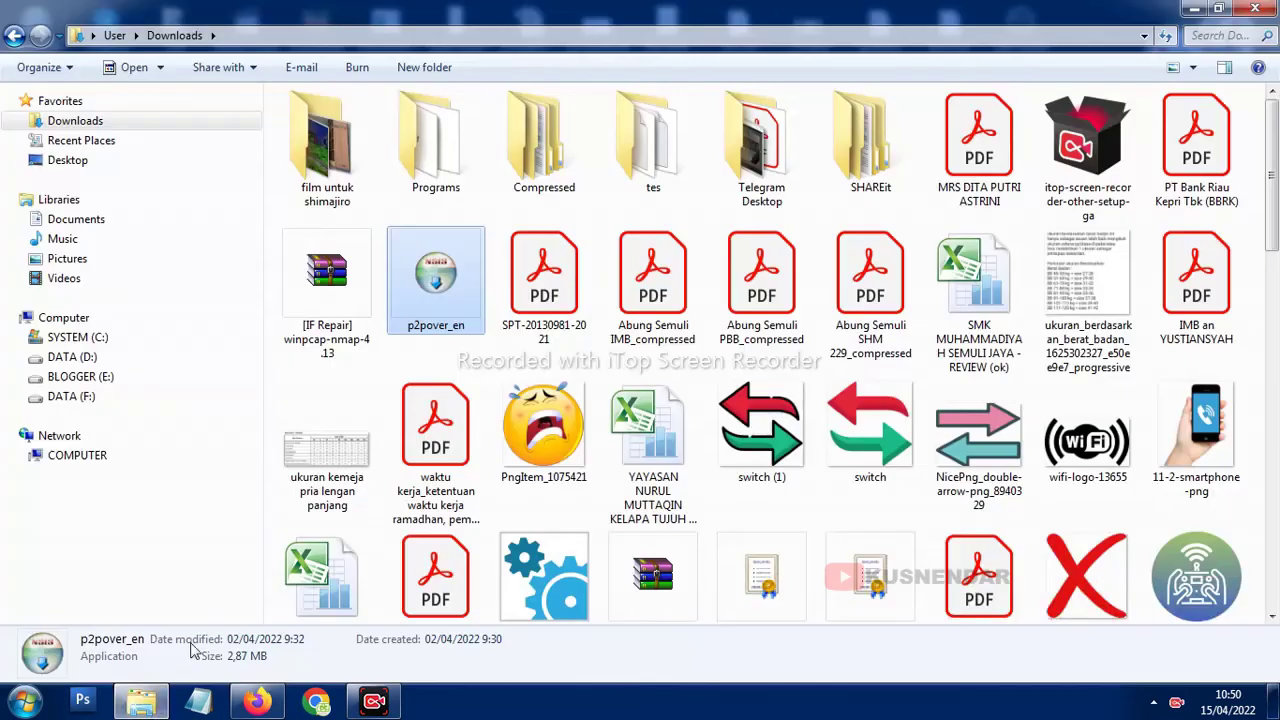
pyautogui.click(338, 318)
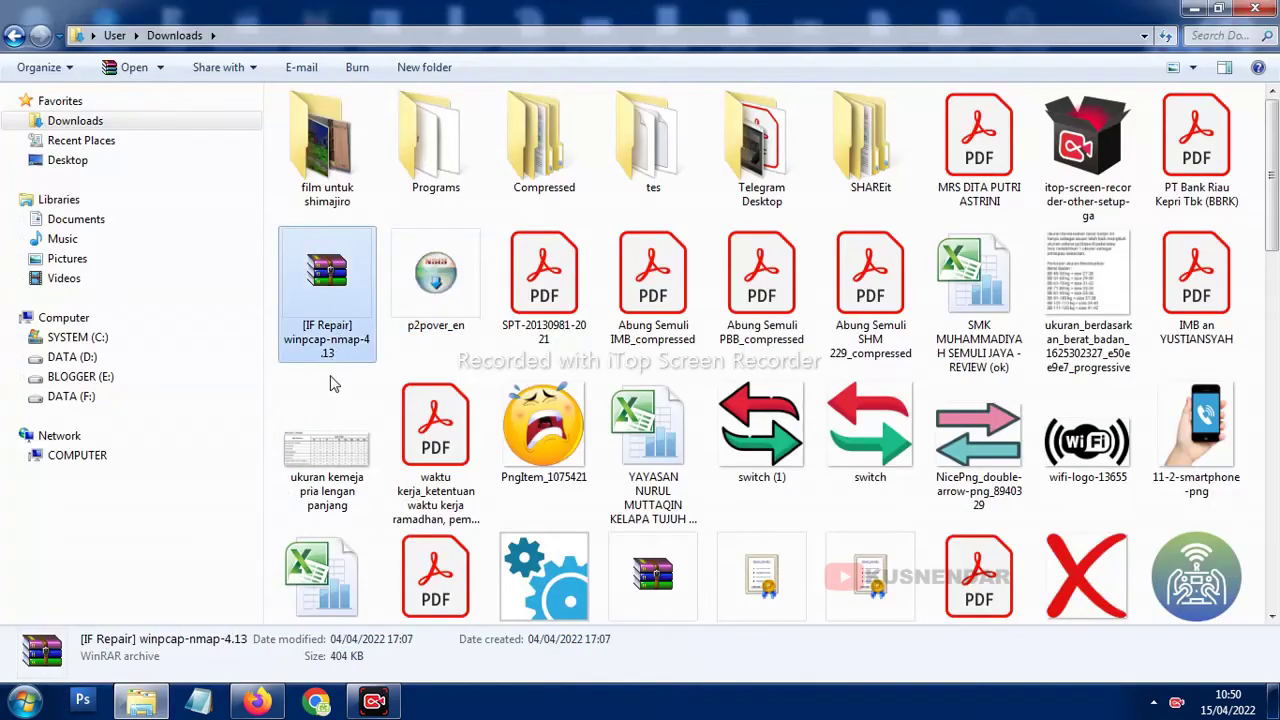
pyautogui.doubleClick(330, 292)
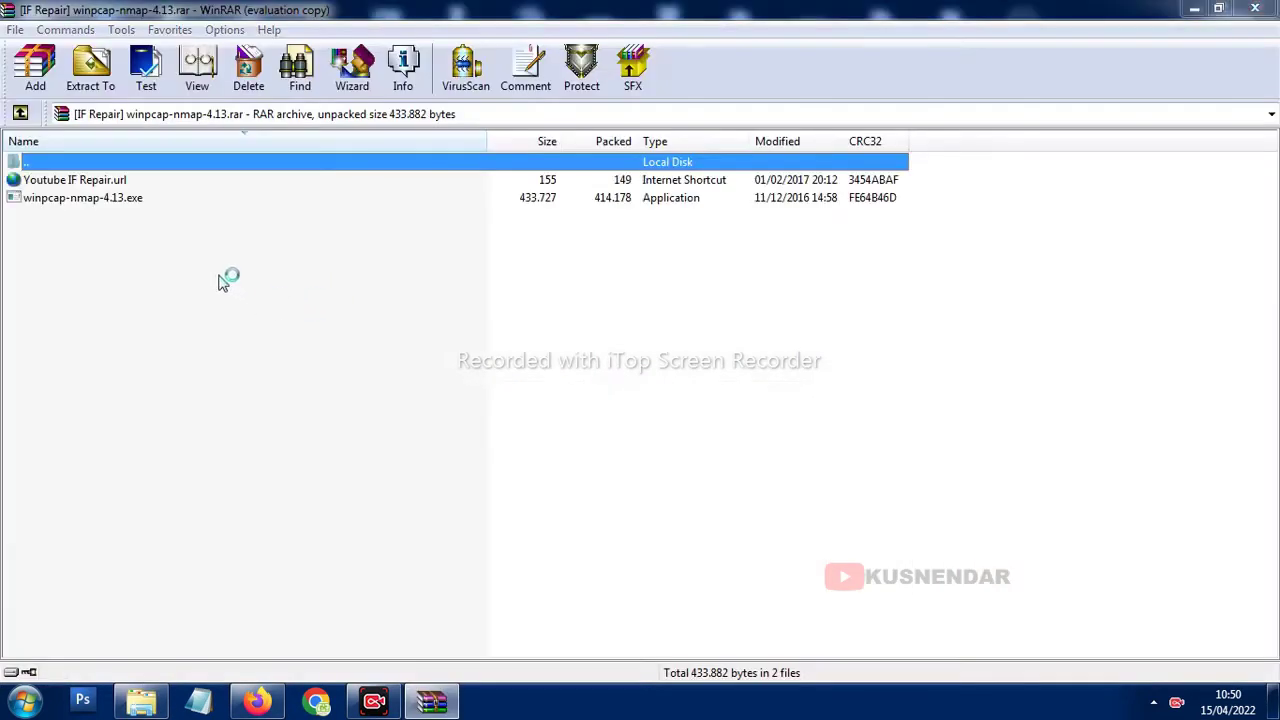
pyautogui.click(970, 44)
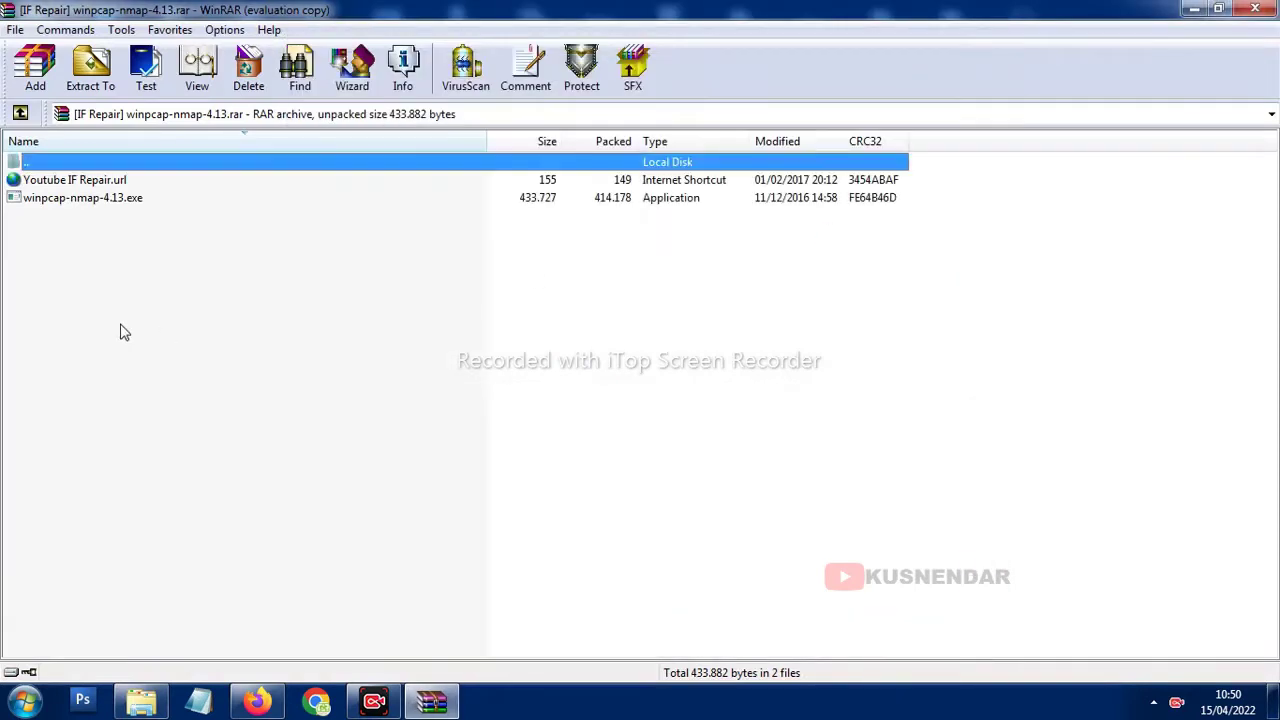
pyautogui.click(130, 202)
pyautogui.rightClick(126, 203)
pyautogui.click(92, 207)
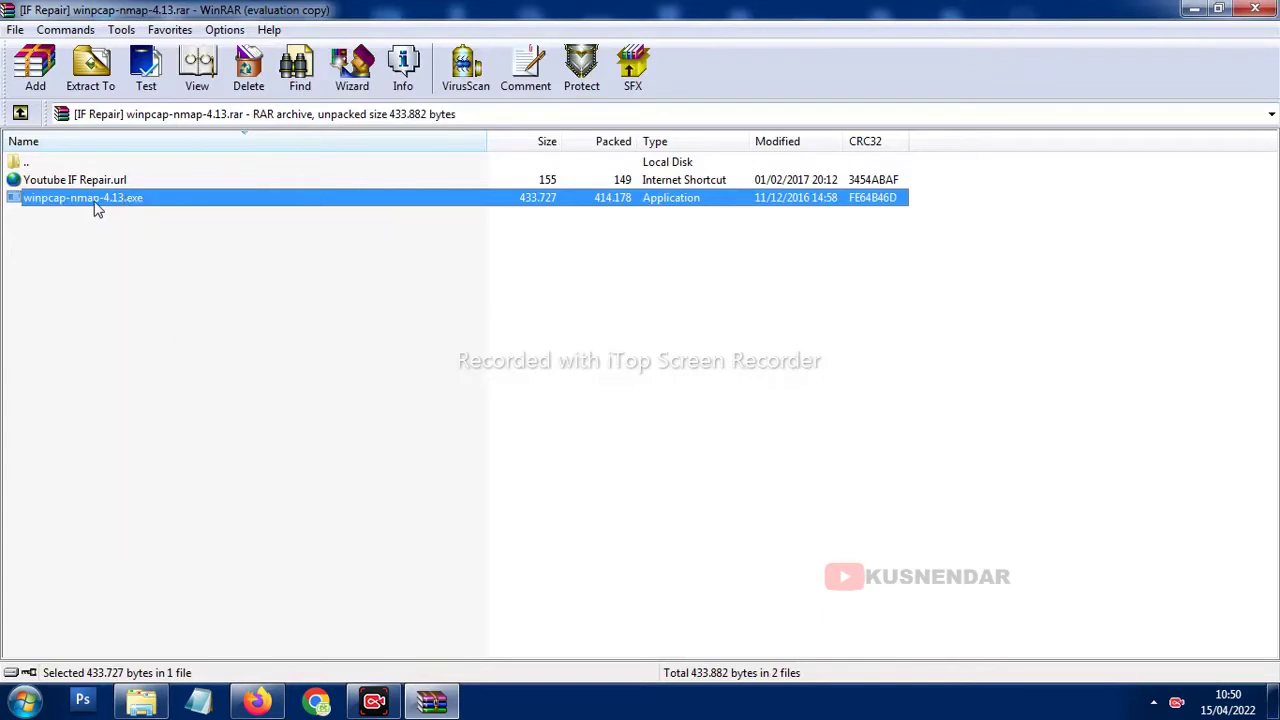
pyautogui.doubleClick(96, 205)
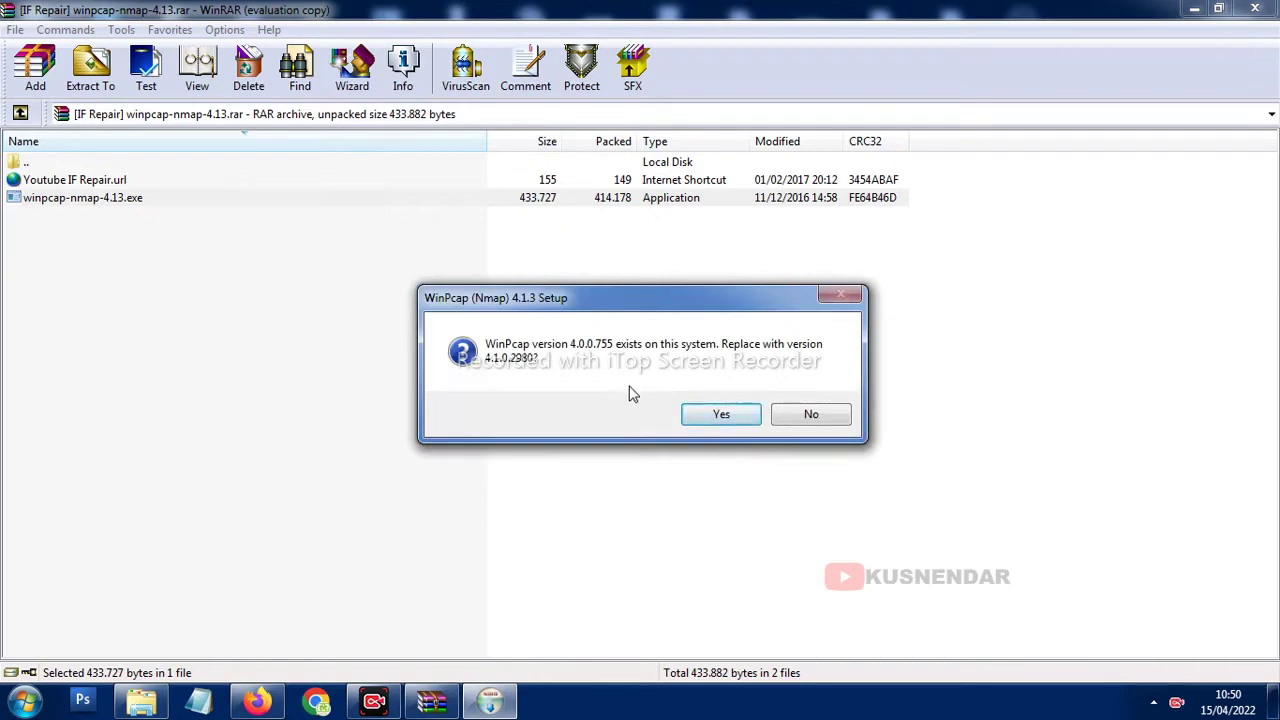
# Step: Replace the existing WinPcap with WinPcap (Nmap) 4.1.3, keeping the NPF service set to start now and at startup
pyautogui.click(712, 416)
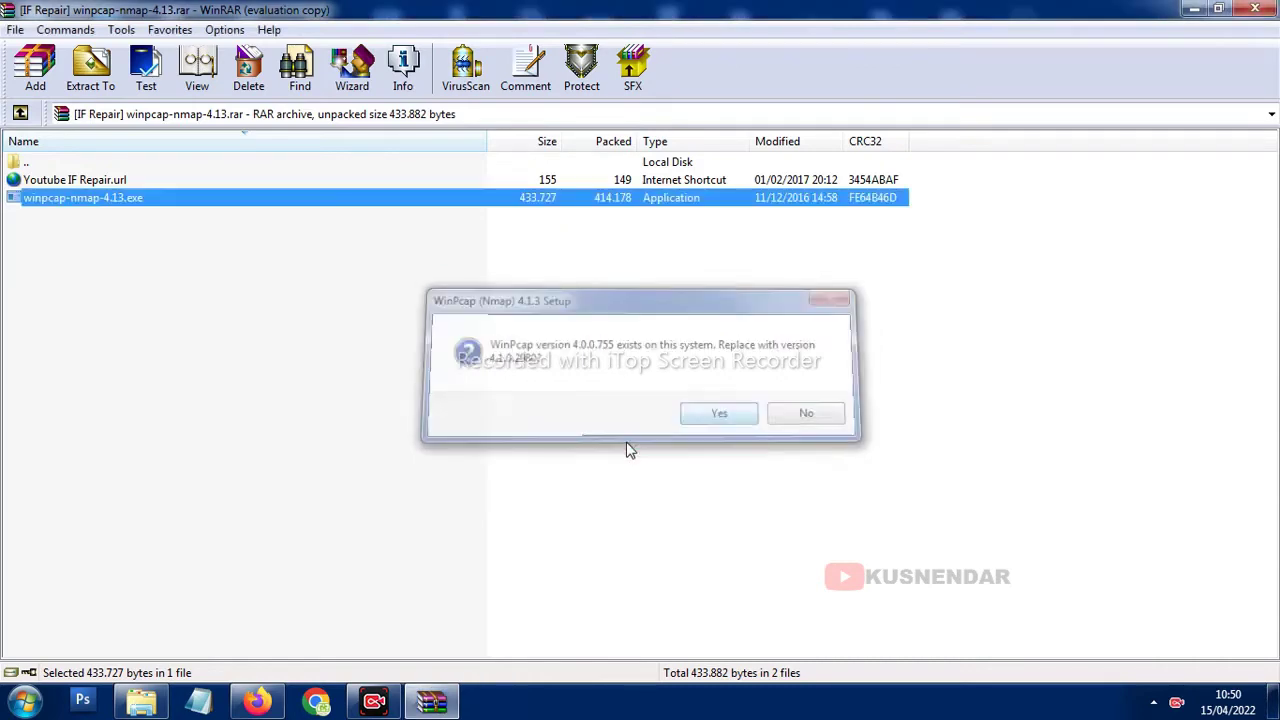
pyautogui.click(743, 505)
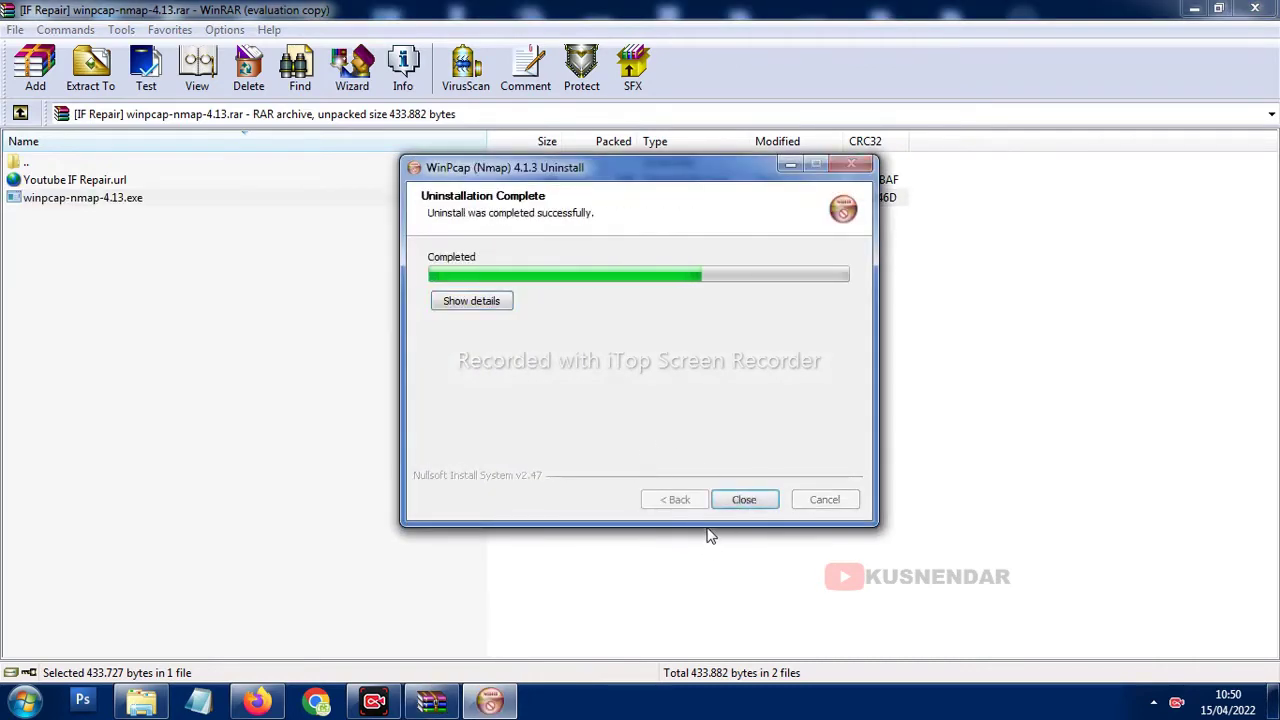
pyautogui.click(752, 508)
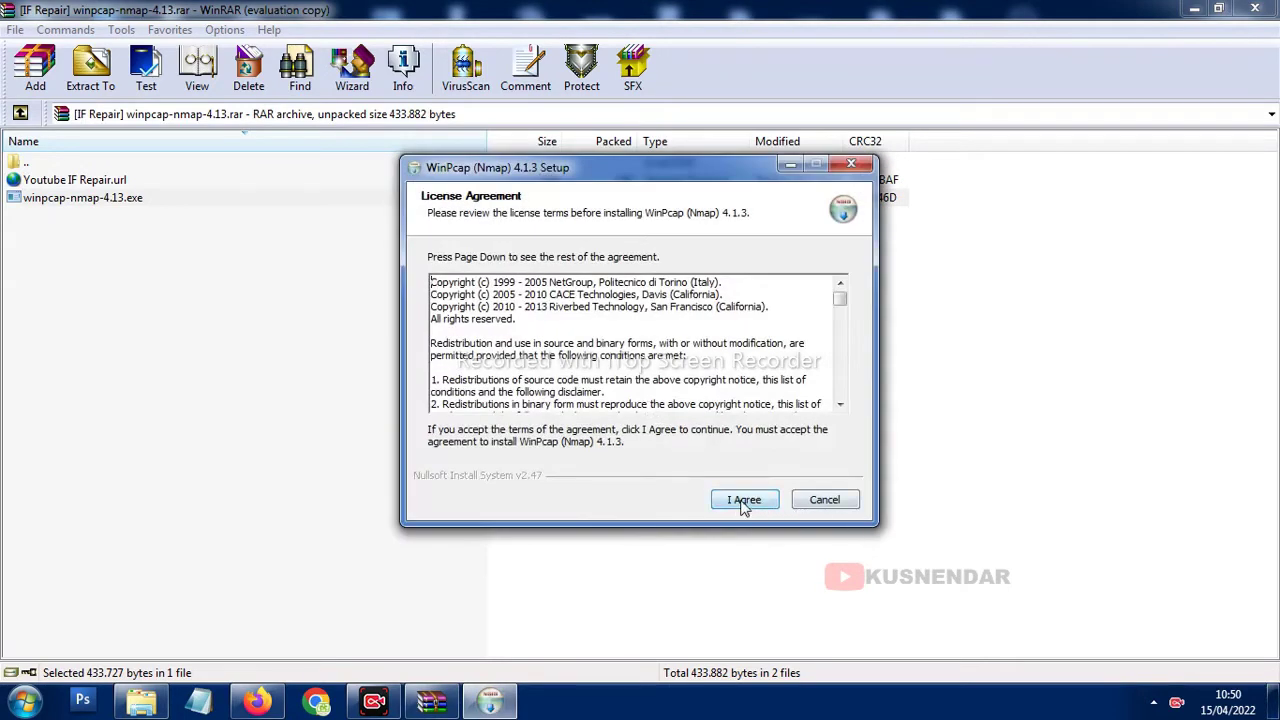
pyautogui.click(743, 505)
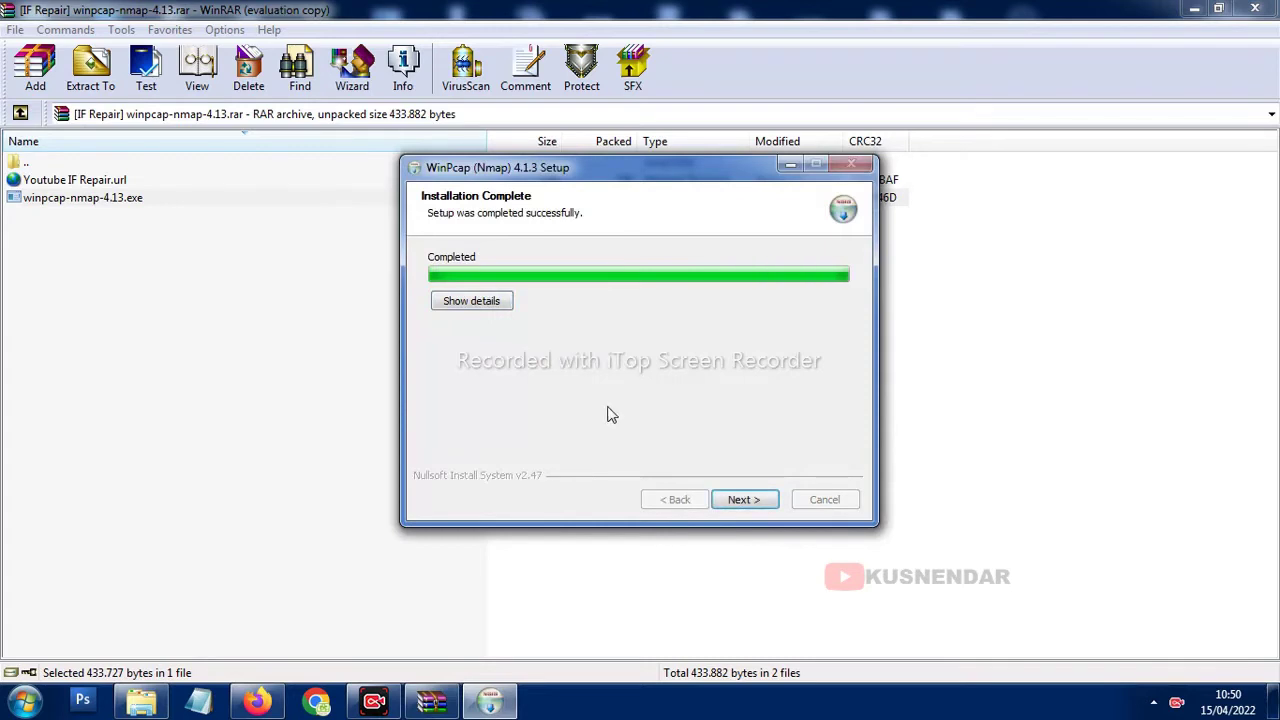
pyautogui.click(750, 502)
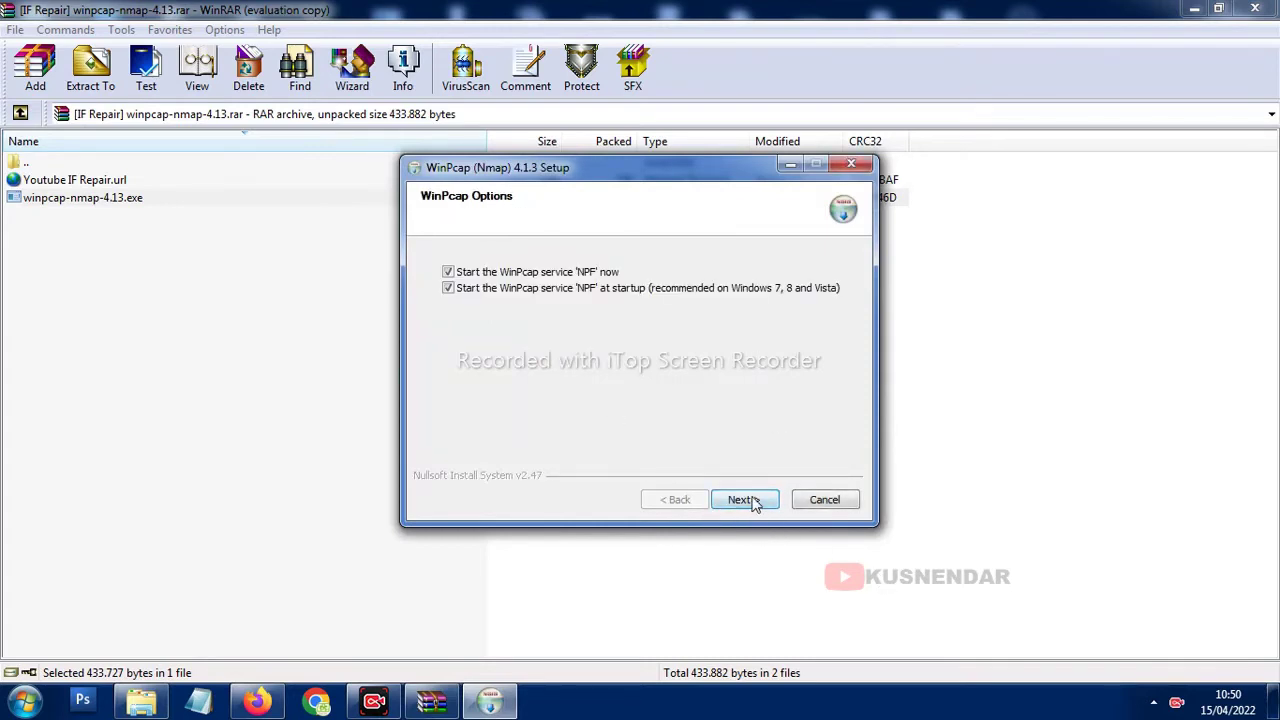
pyautogui.click(749, 506)
pyautogui.click(748, 500)
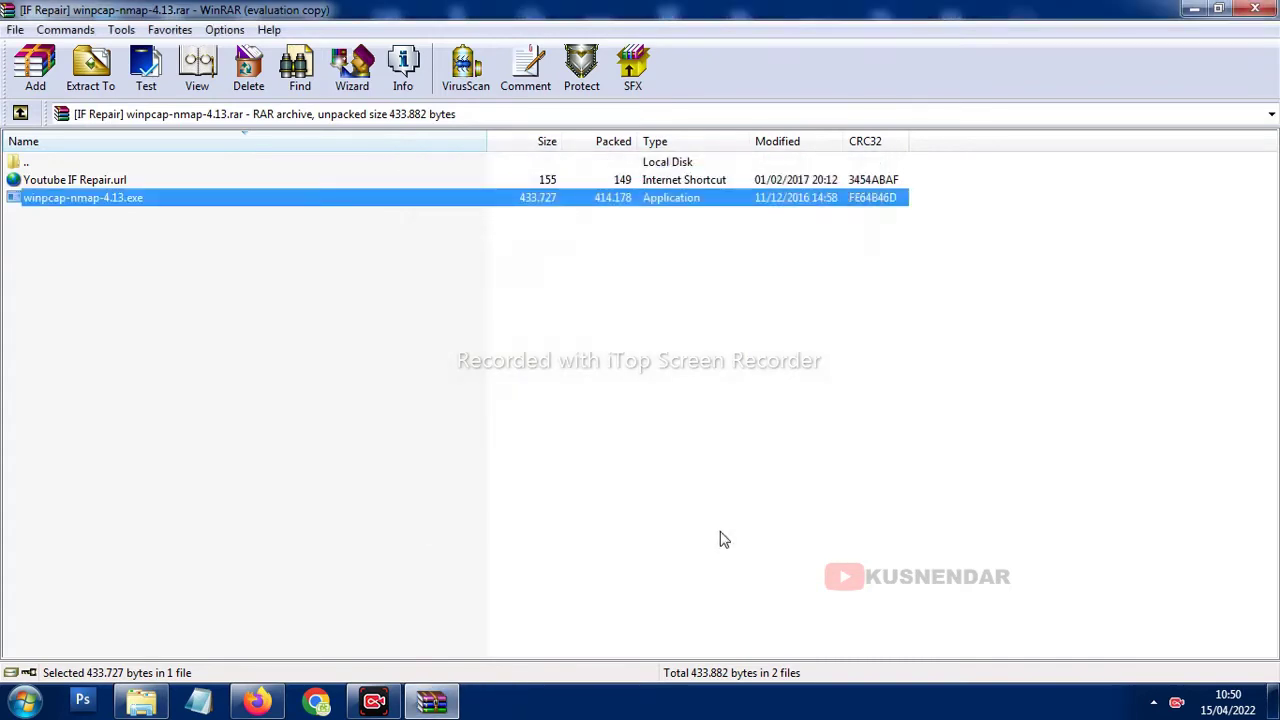
# Step: Close the WinPcap archive and the Downloads folder, and launch P2pover from its desktop shortcut
pyautogui.click(1255, 9)
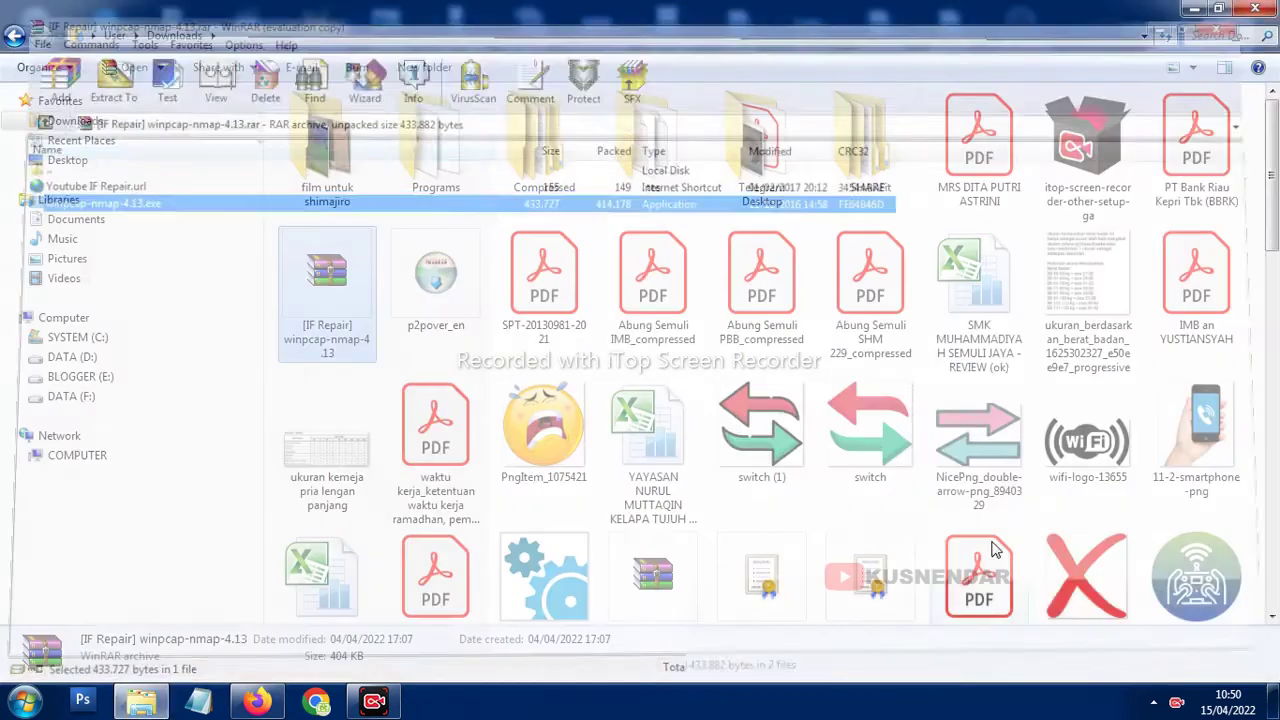
pyautogui.click(1255, 9)
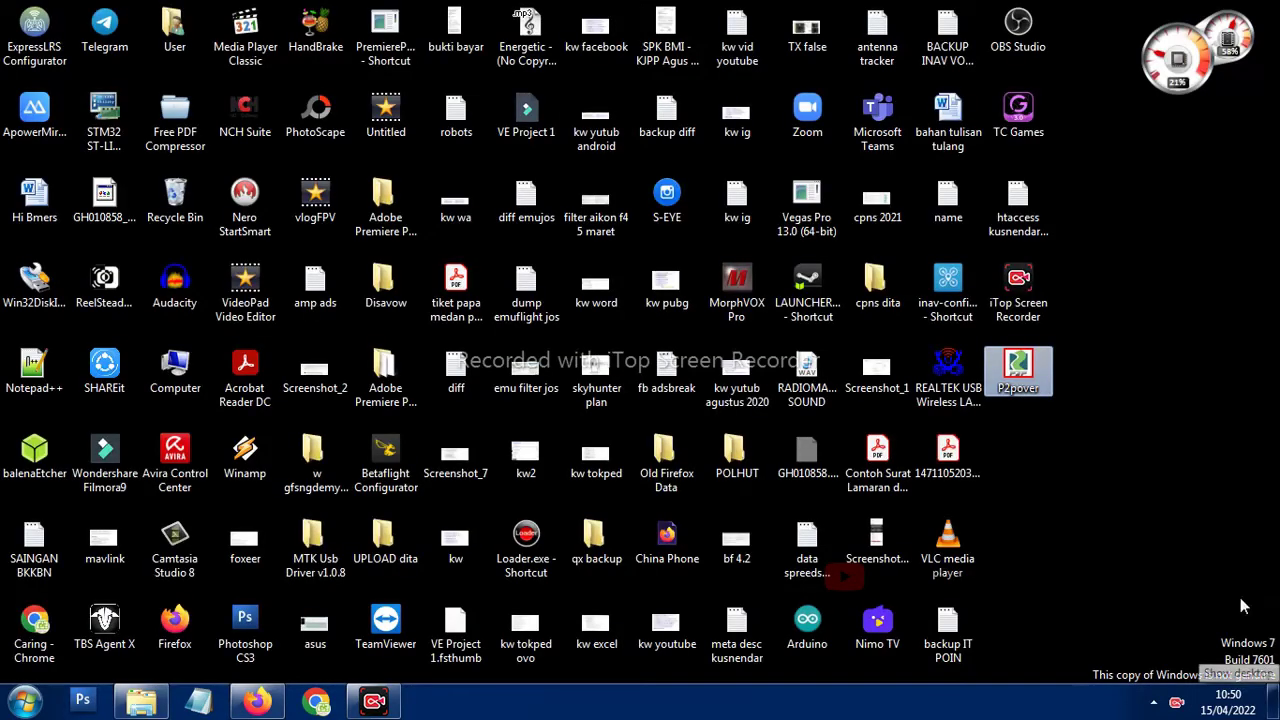
pyautogui.click(1024, 484)
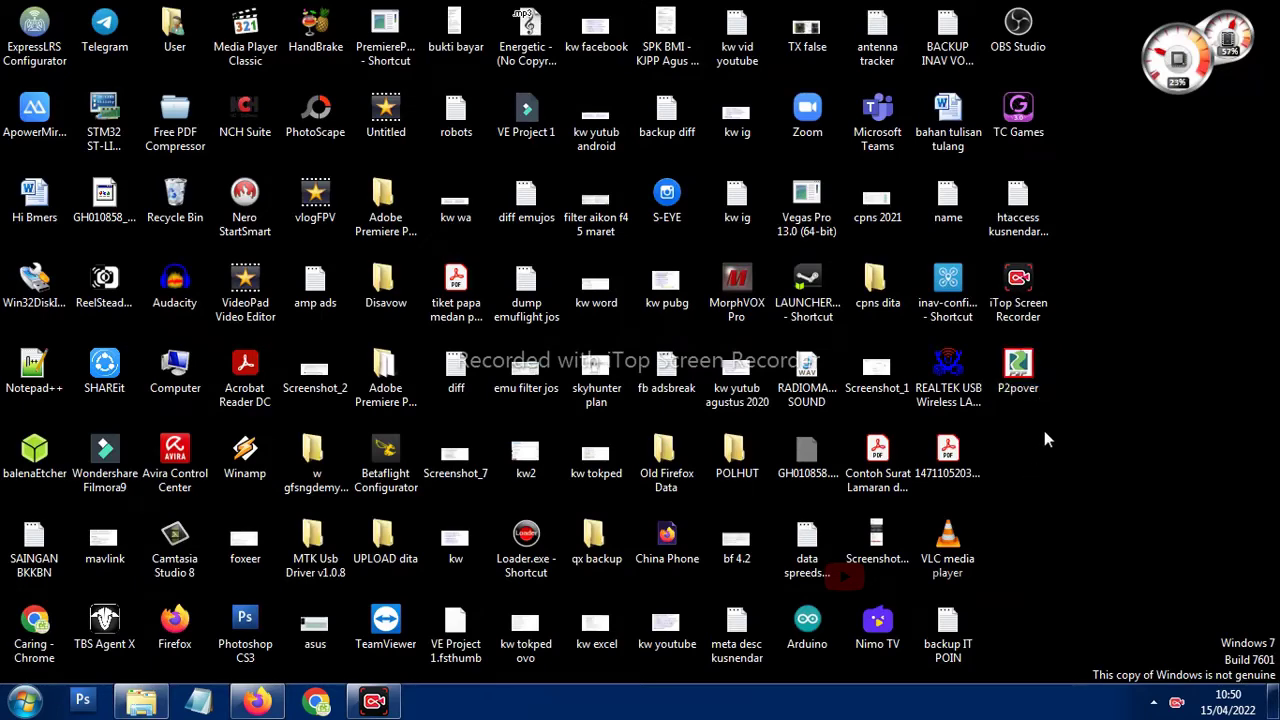
pyautogui.doubleClick(1032, 392)
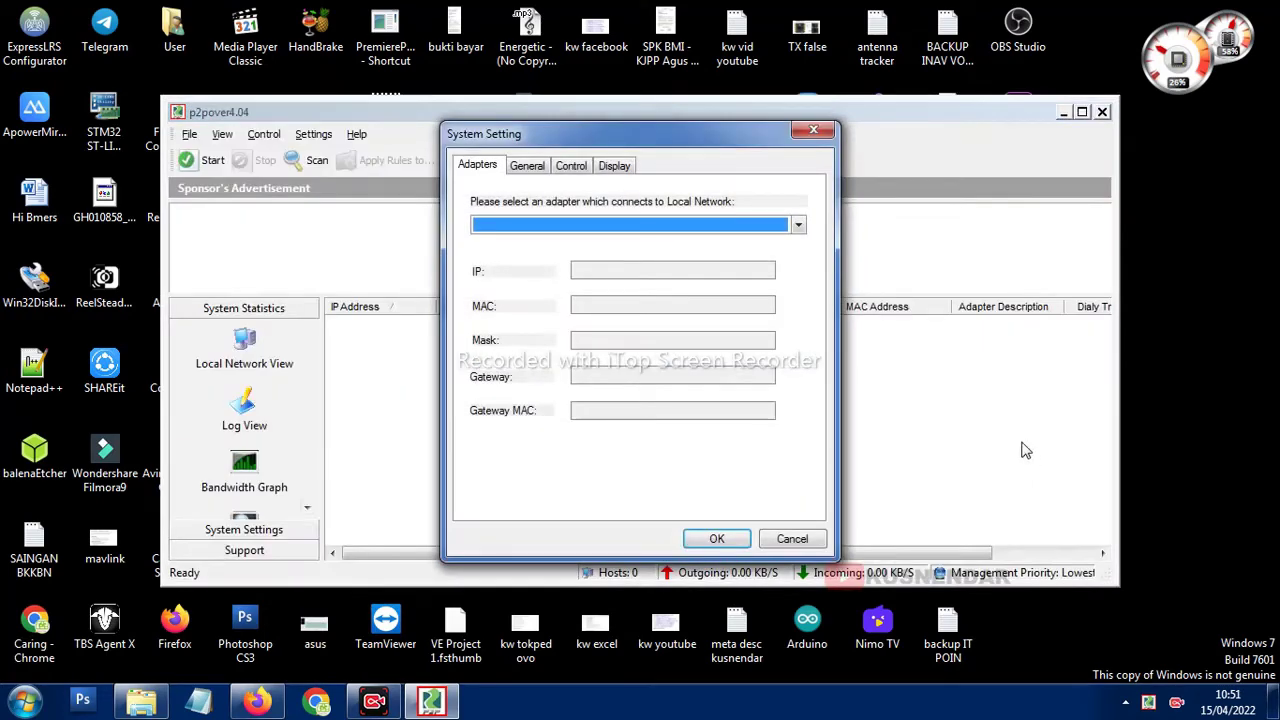
# Step: Set BFTN.L1F% as the adapter connected to the local network, and scan the network for hosts
pyautogui.click(799, 227)
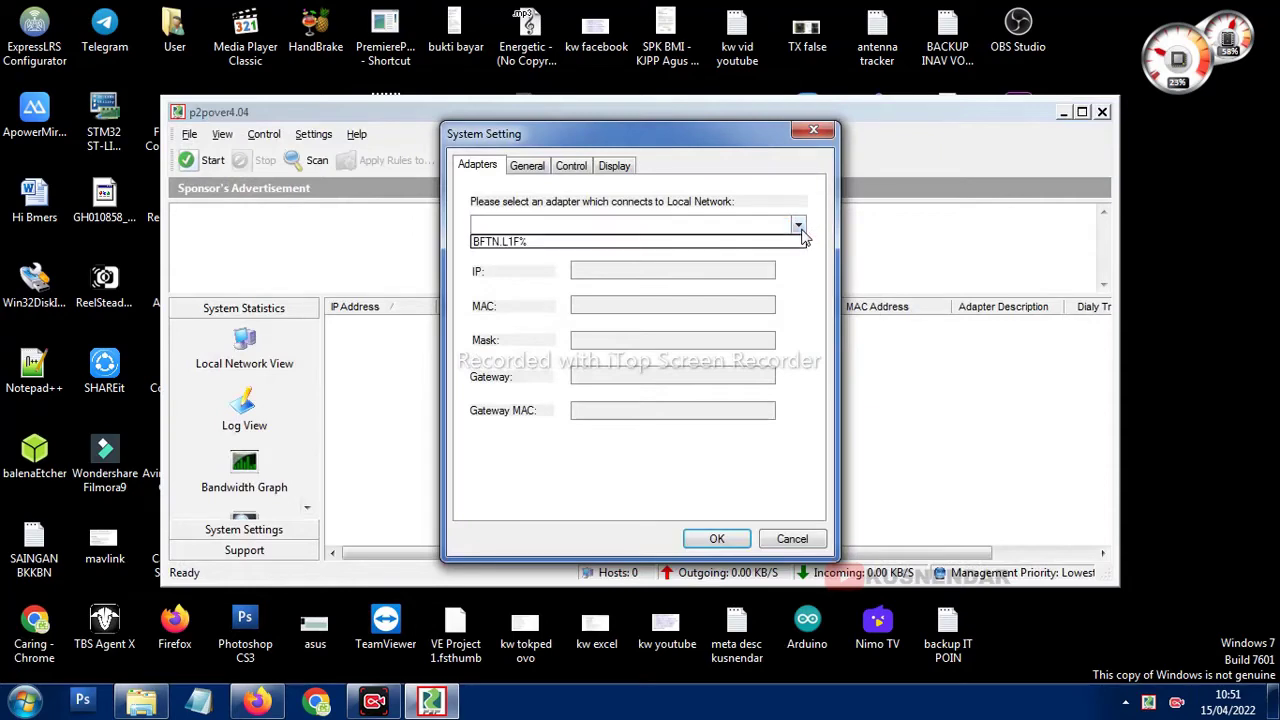
pyautogui.click(795, 242)
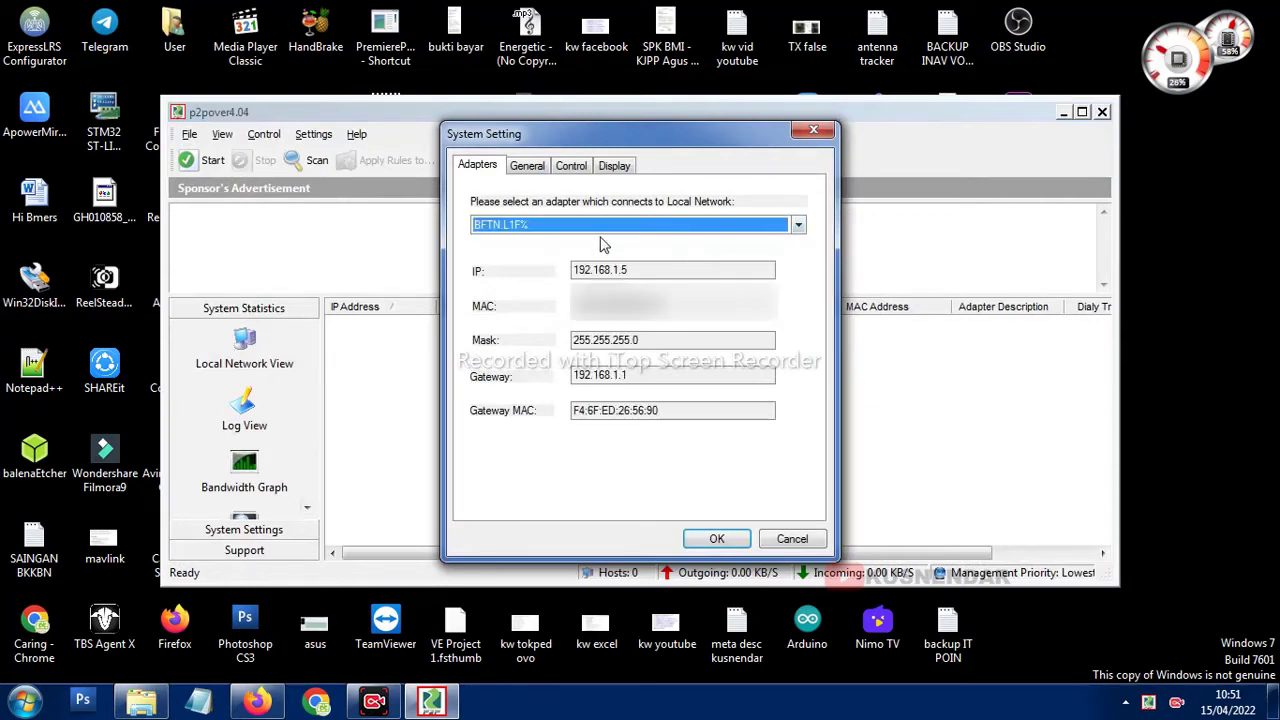
pyautogui.click(716, 539)
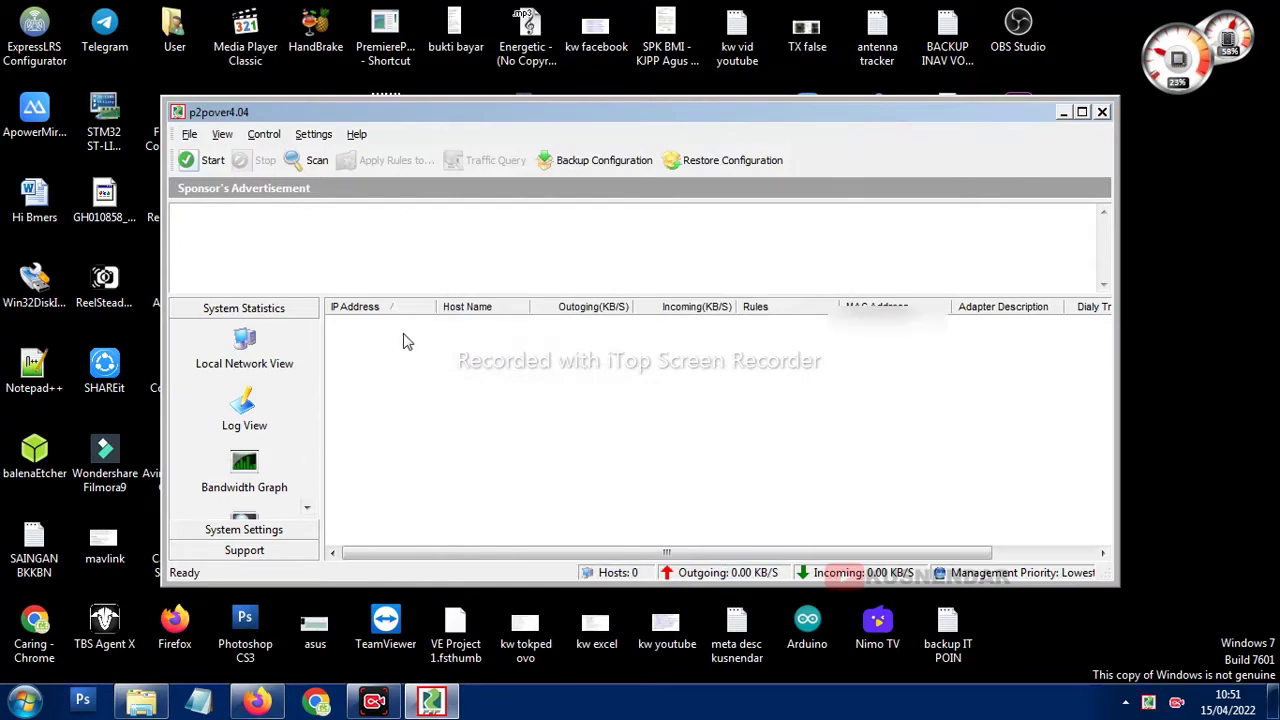
pyautogui.click(310, 163)
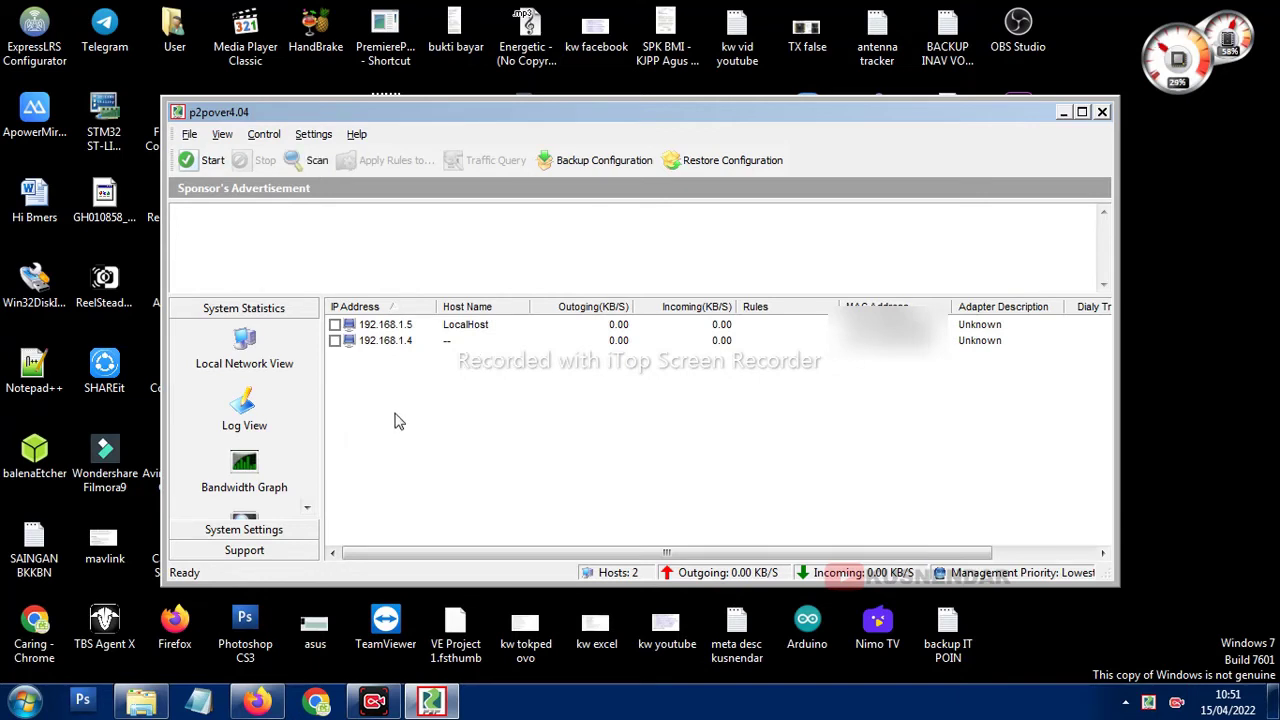
# Step: Create a schedule called wifiku that covers all hours of every day of the week, and close the schedule settings
pyautogui.click(264, 134)
pyautogui.moveTo(300, 138)
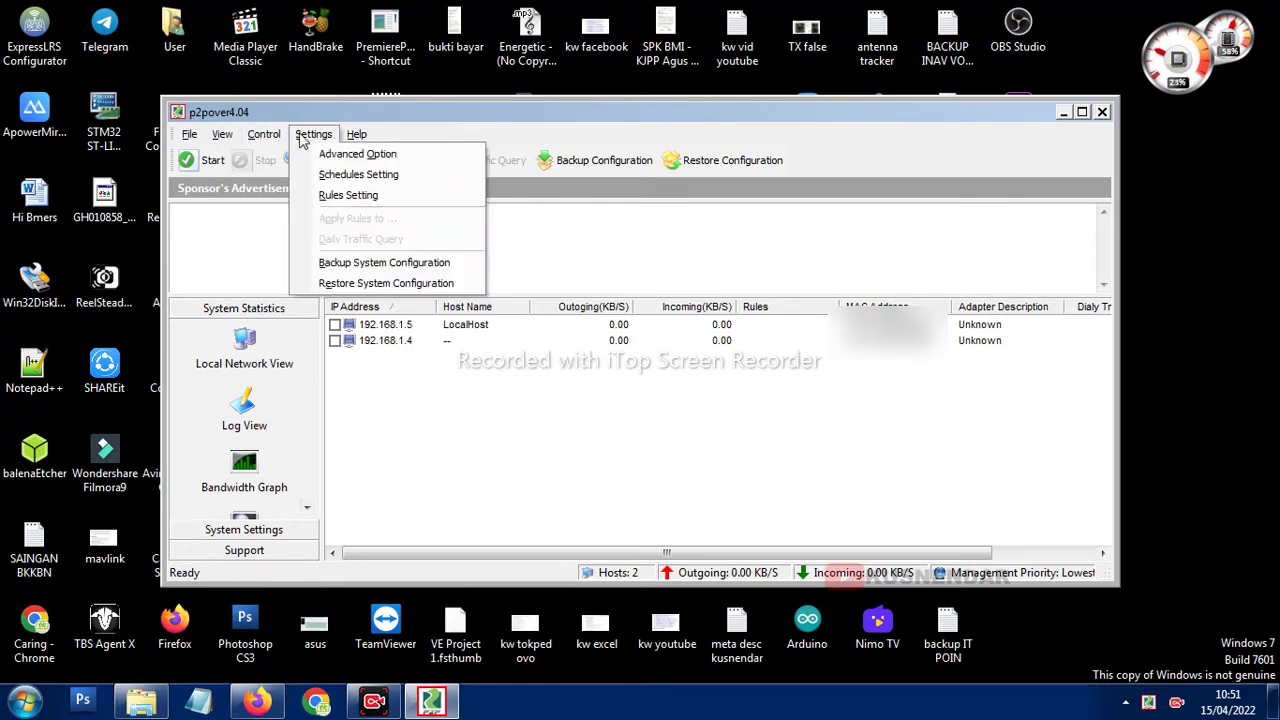
pyautogui.click(357, 176)
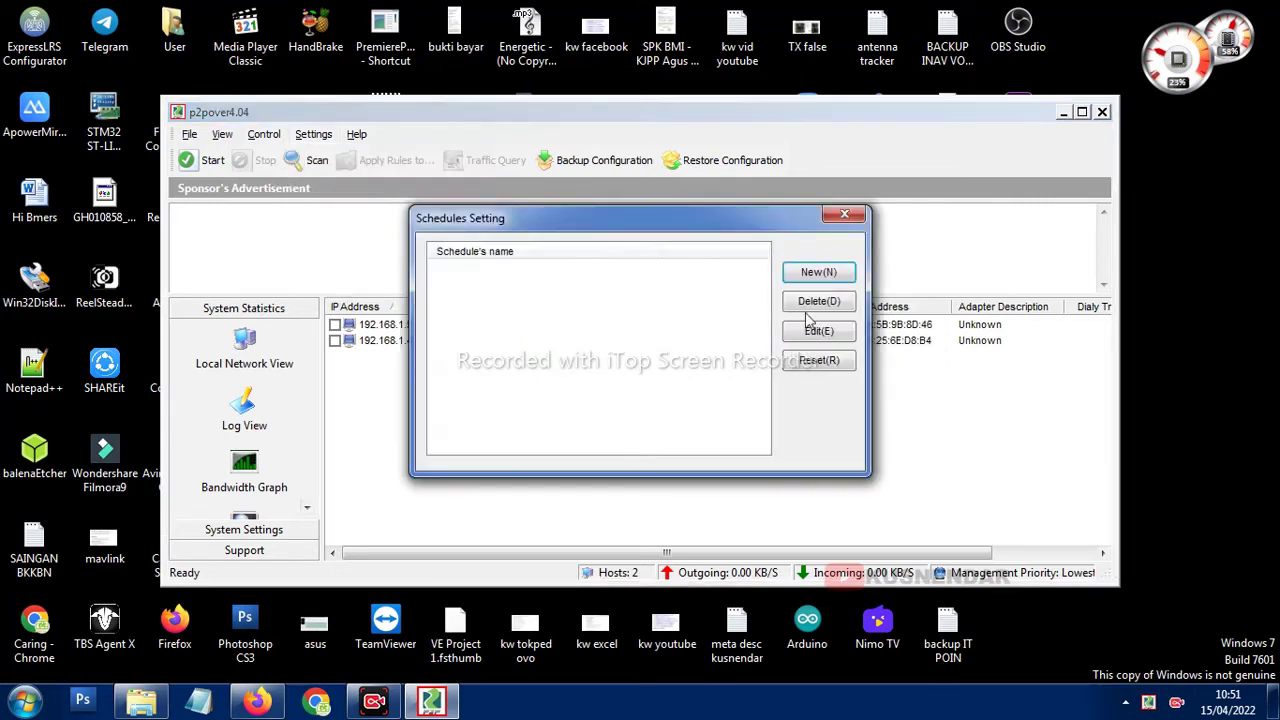
pyautogui.click(818, 274)
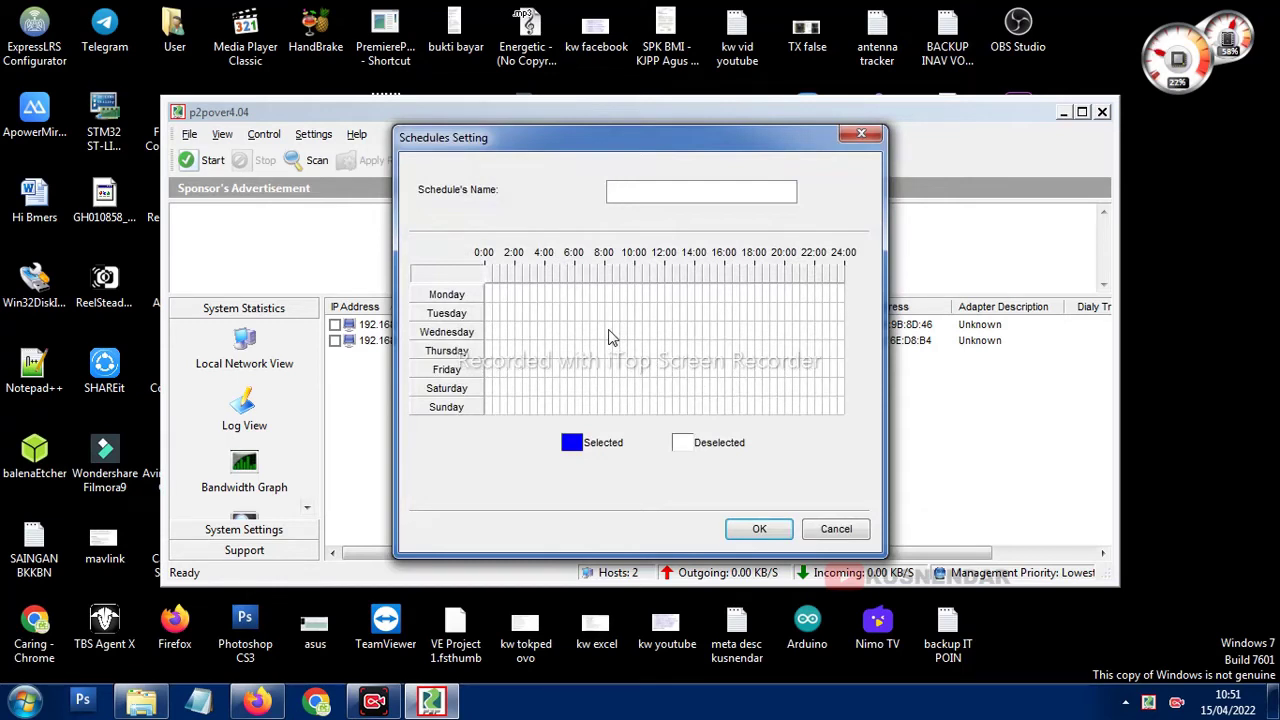
pyautogui.click(608, 332)
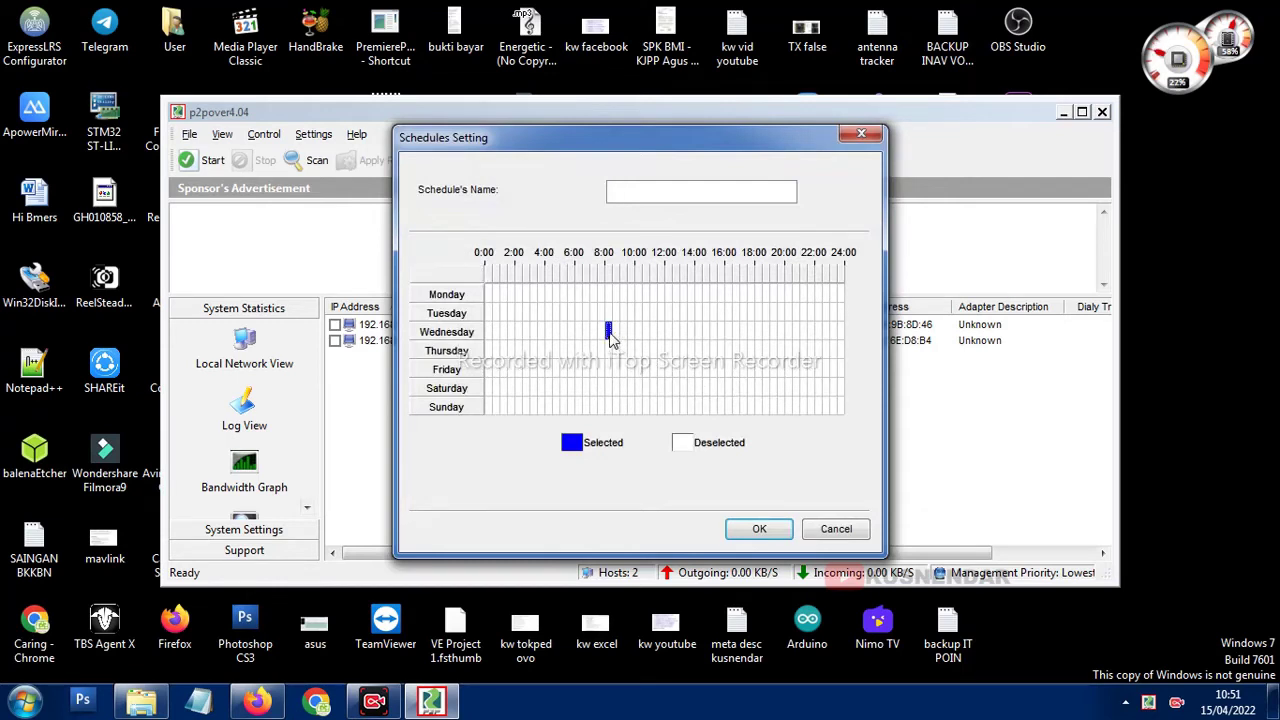
pyautogui.rightClick(612, 338)
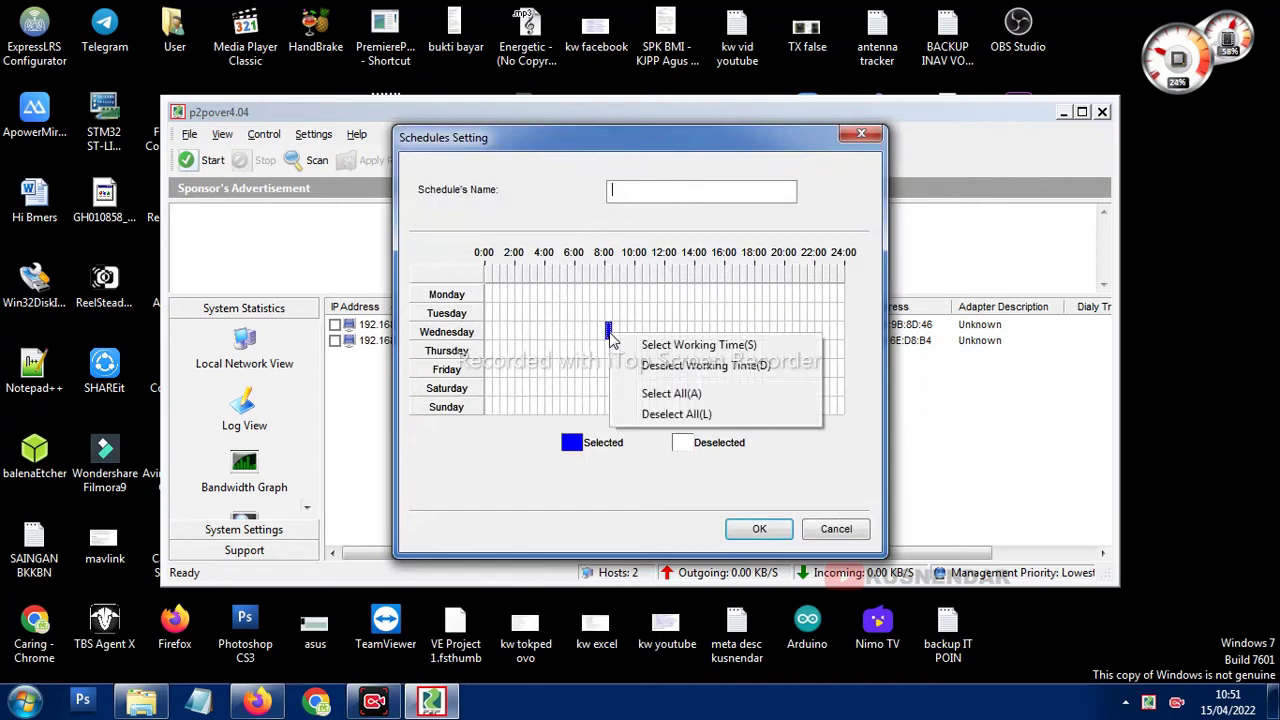
pyautogui.click(665, 393)
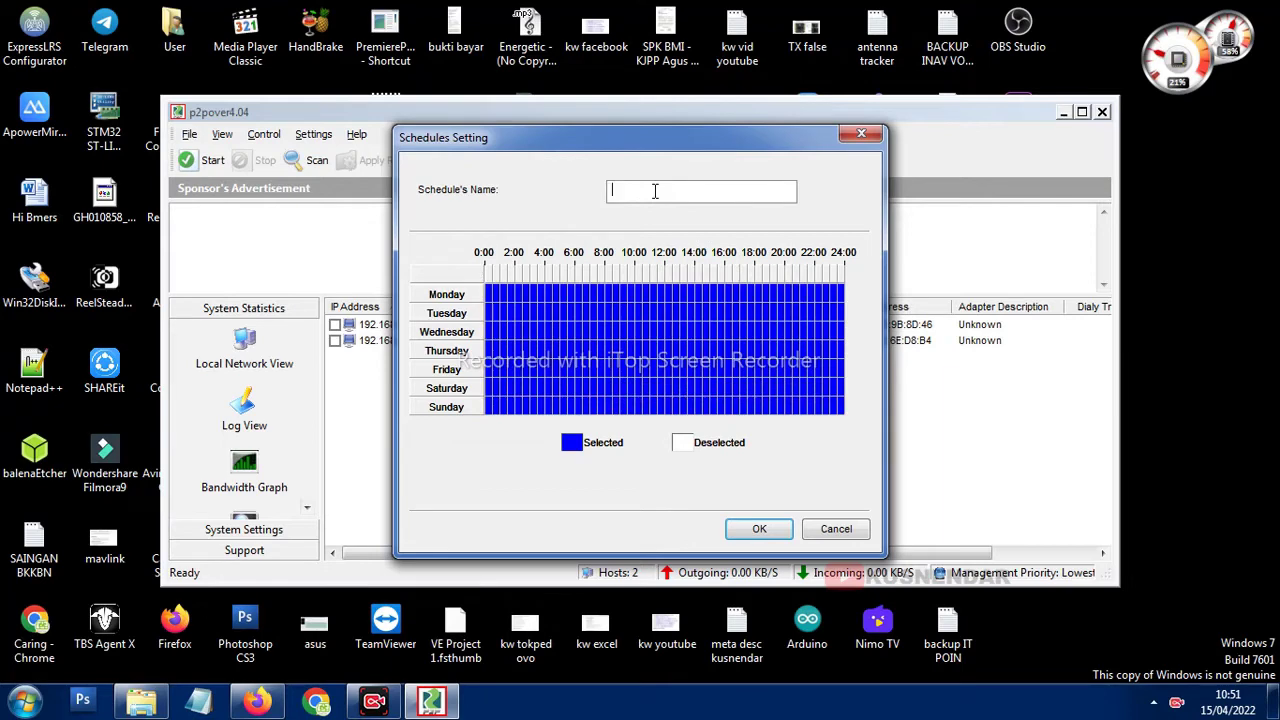
pyautogui.write('wifiku')
pyautogui.click(763, 530)
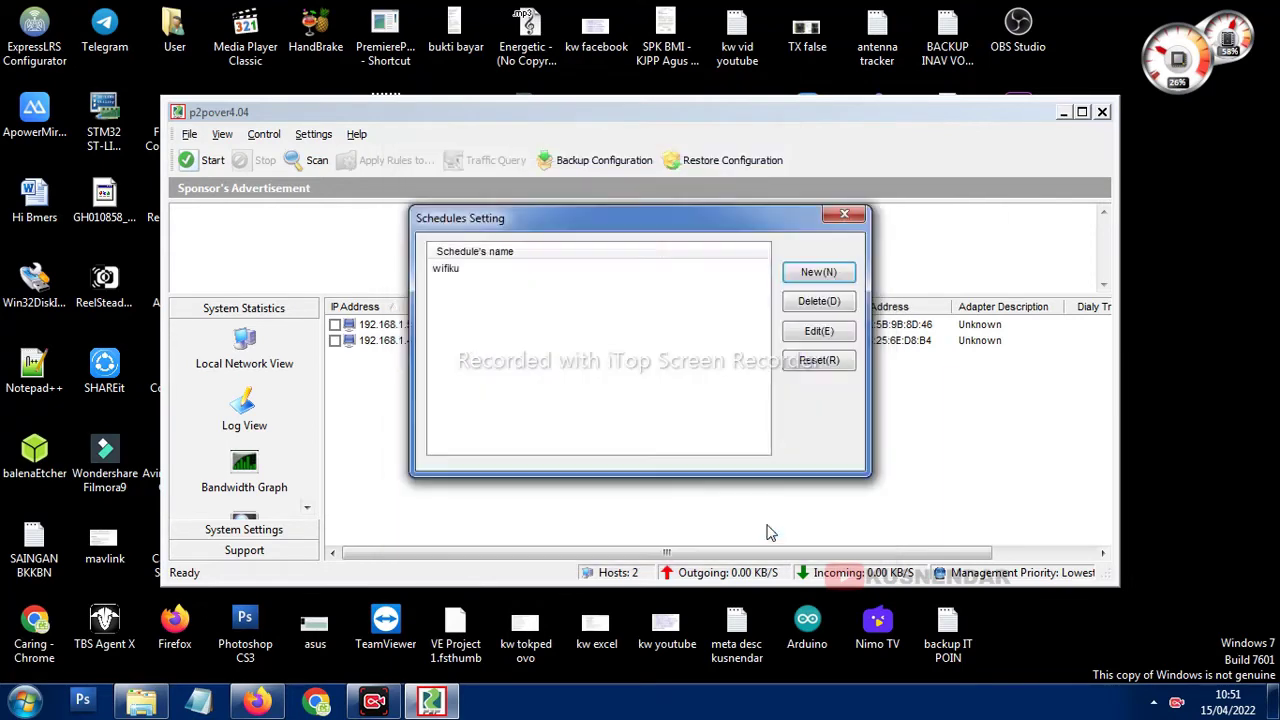
pyautogui.click(845, 215)
# Step: Create a new rule, enter the owner's name as its name and assign it the wifiku schedule
pyautogui.click(316, 136)
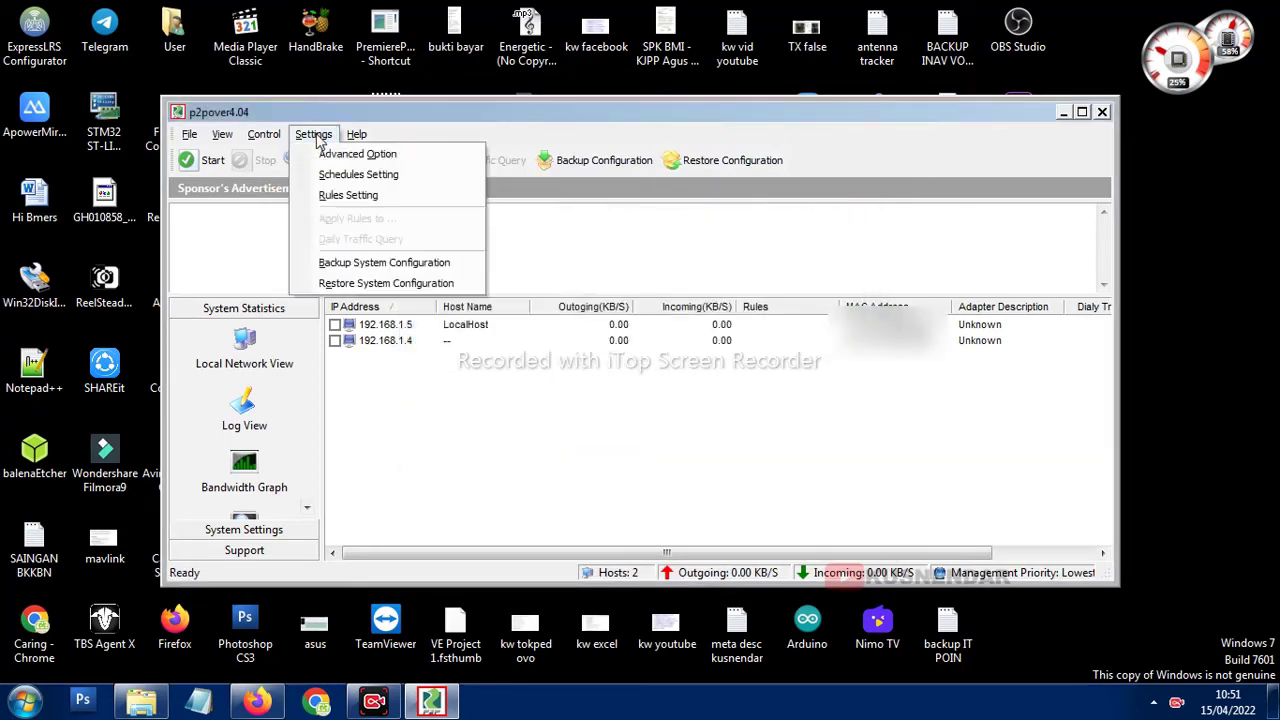
pyautogui.click(336, 200)
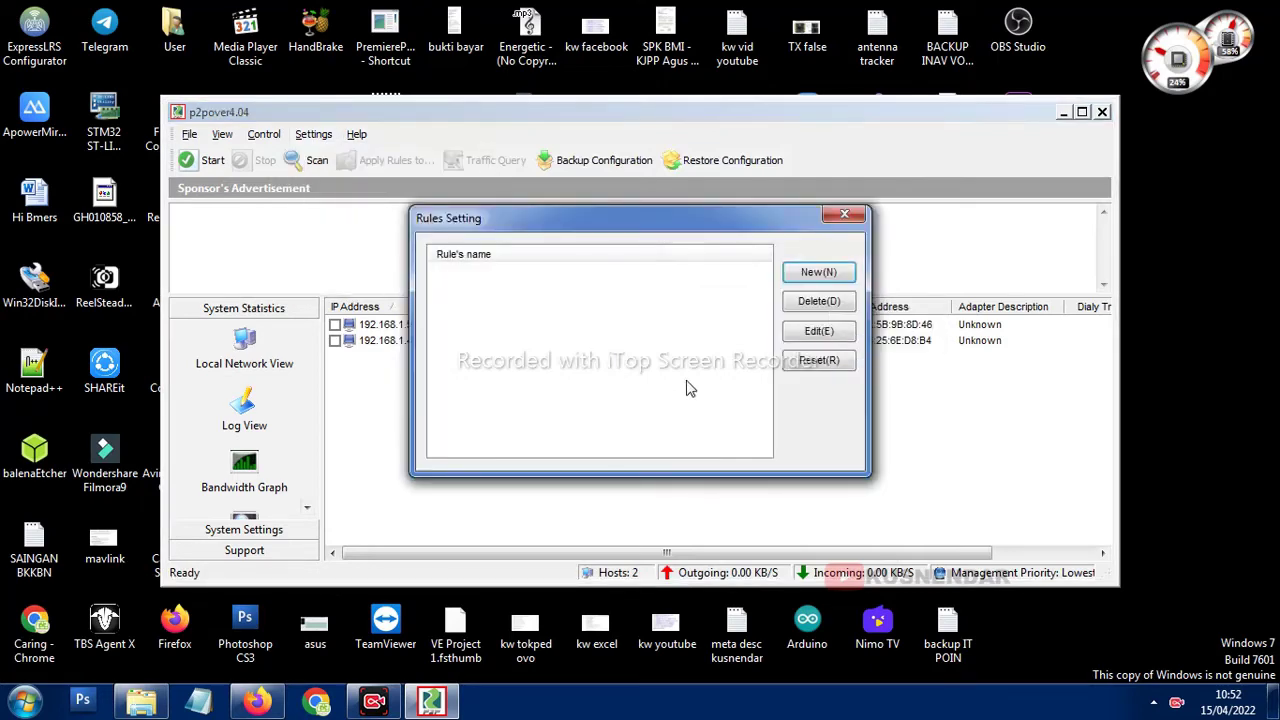
pyautogui.click(818, 273)
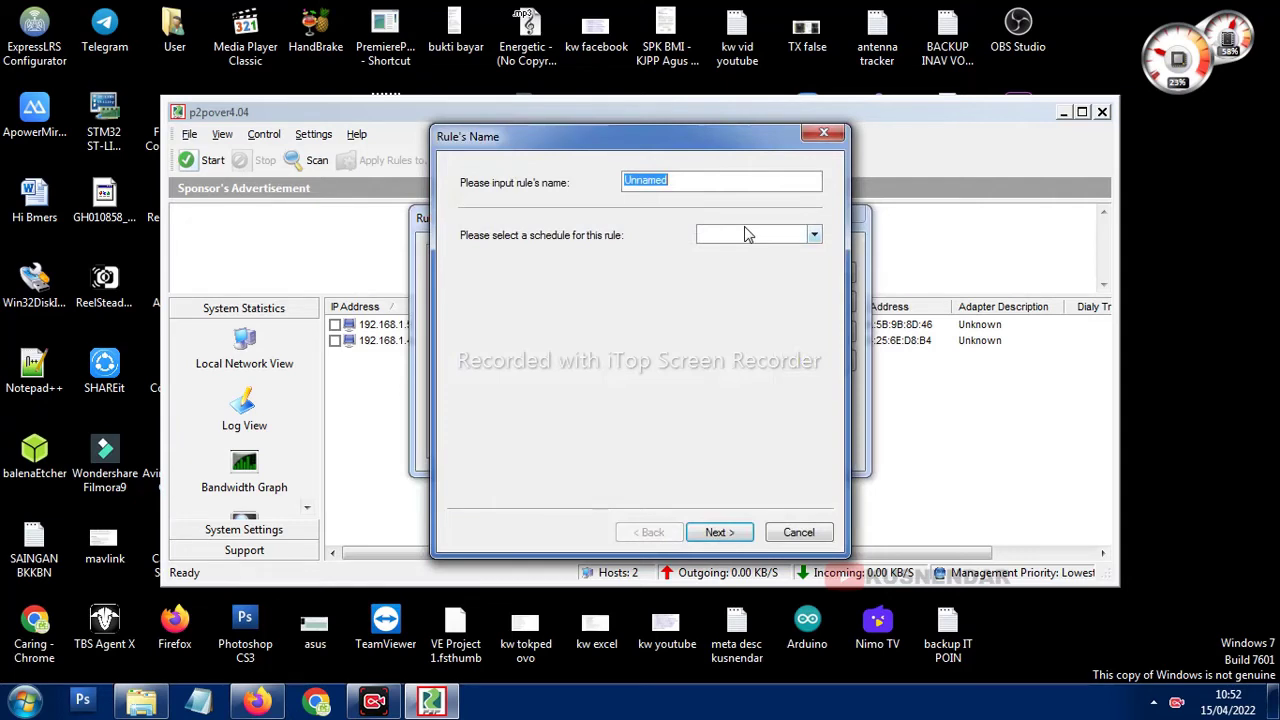
pyautogui.write('iconnet')
pyautogui.moveTo(680, 183); pyautogui.dragTo(539, 155)
pyautogui.write('kusnendar')
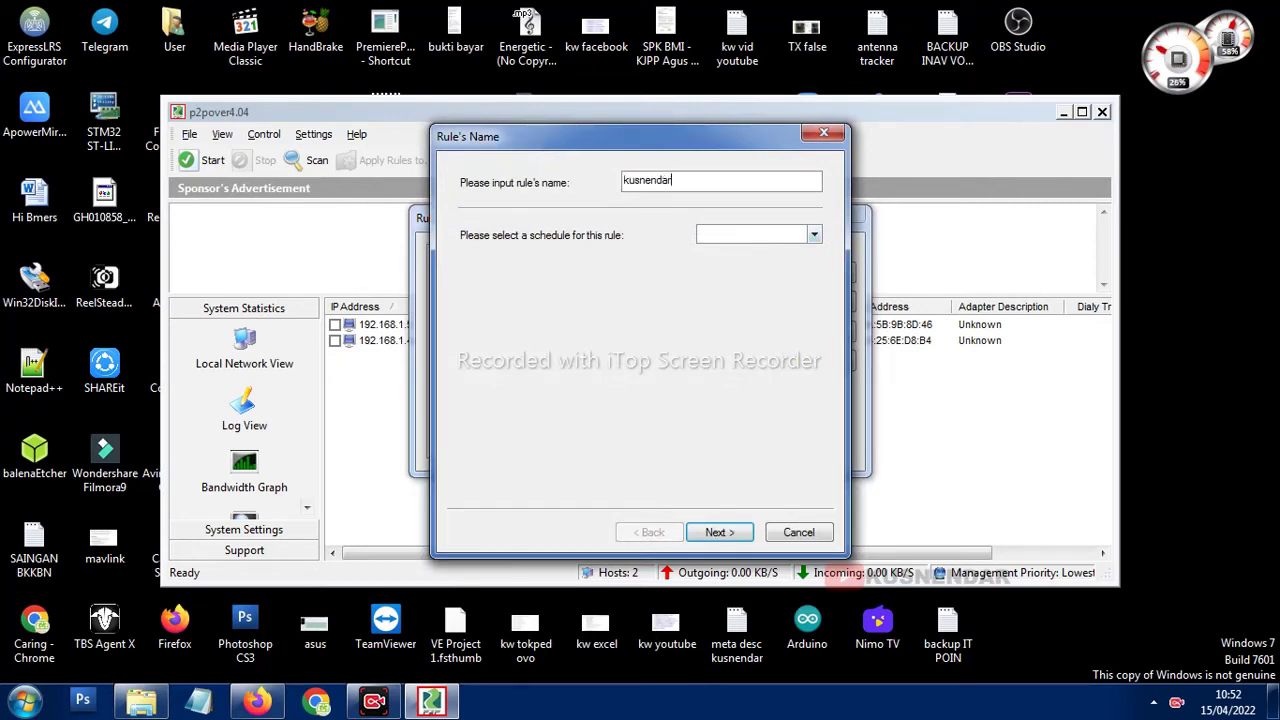
pyautogui.click(787, 238)
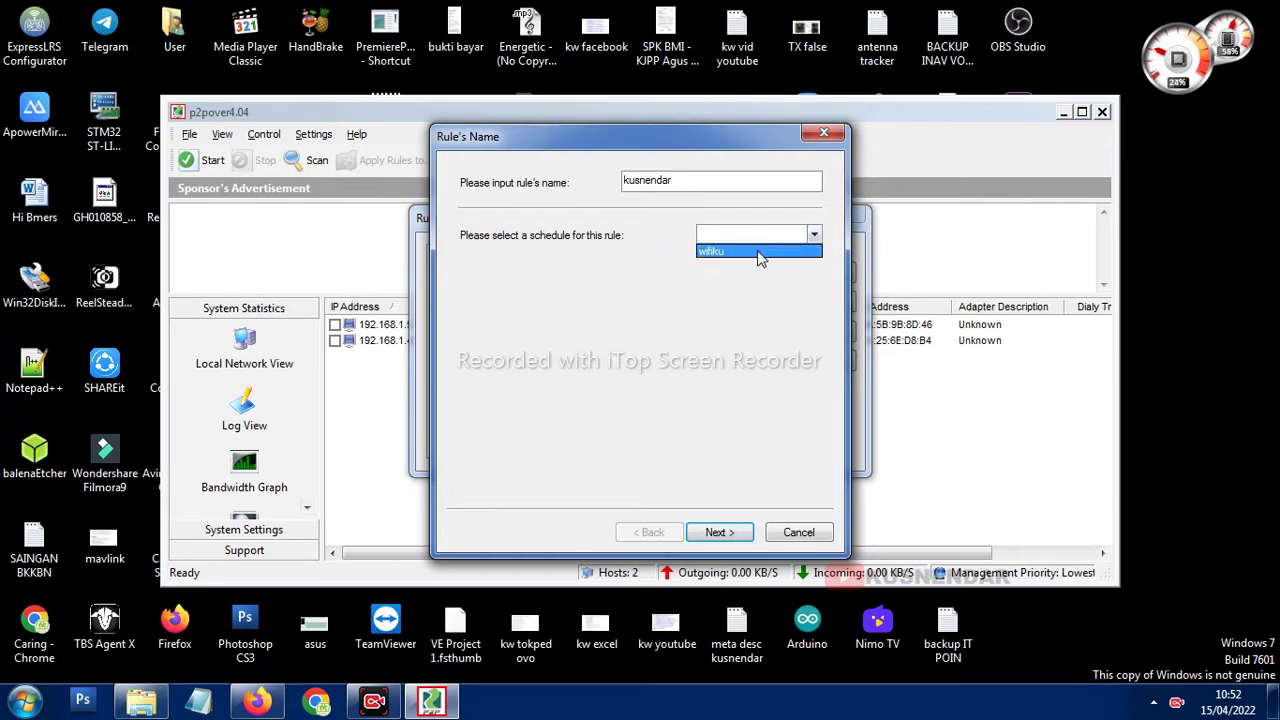
pyautogui.click(758, 251)
pyautogui.click(719, 532)
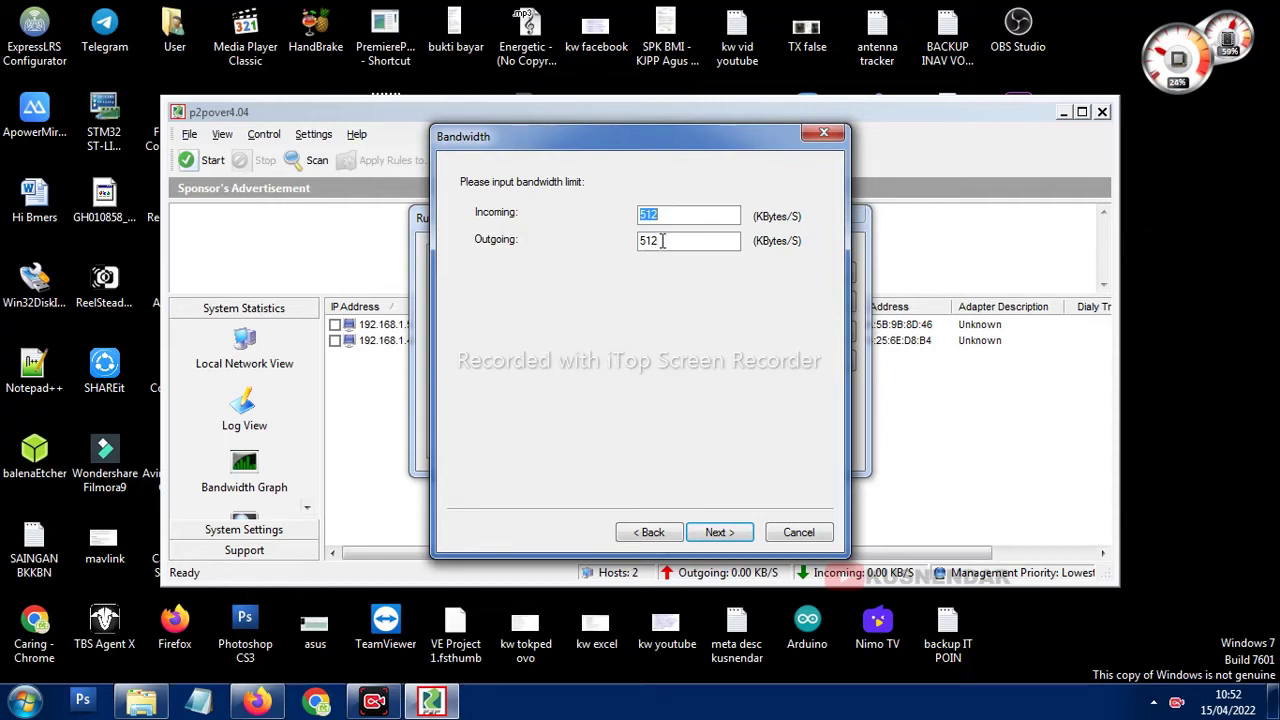
# Step: Limit the rule's incoming and outgoing bandwidth to 100 KBytes/S each and finish it with no P2P or IM blocked and WWW allowed
pyautogui.moveTo(682, 214); pyautogui.dragTo(629, 216)
pyautogui.write('100100')
pyautogui.click(732, 537)
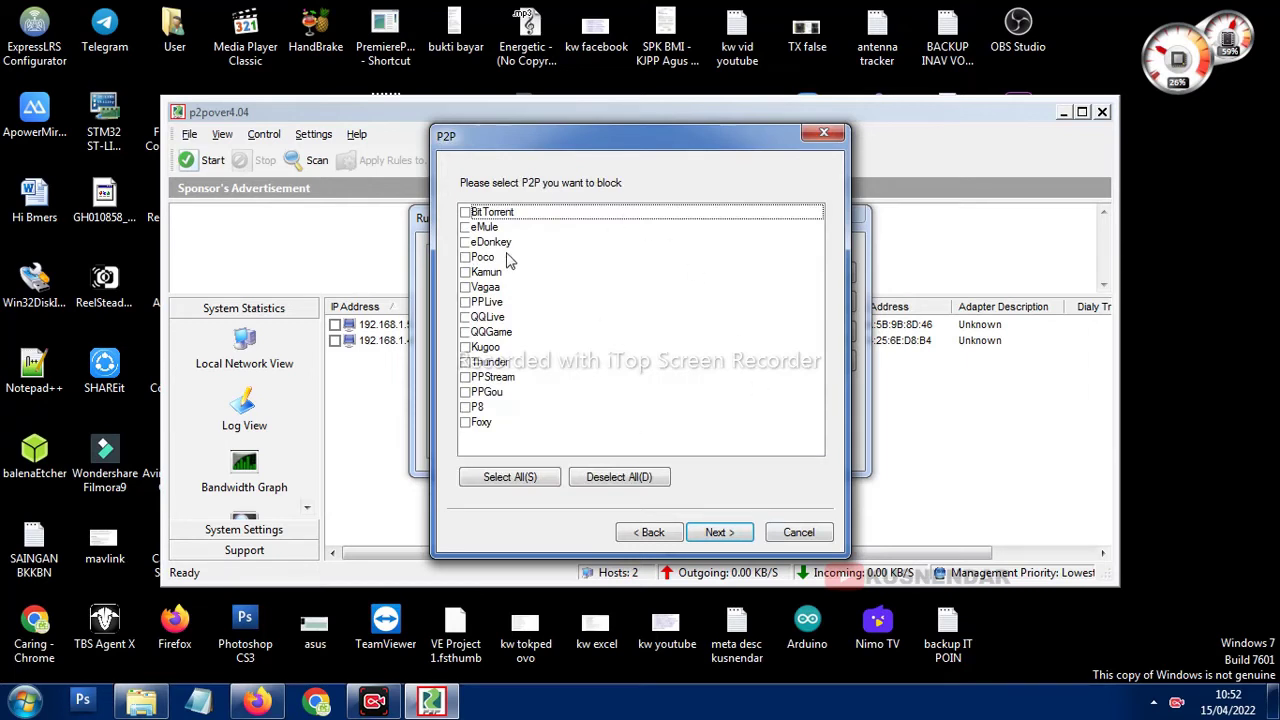
pyautogui.click(717, 532)
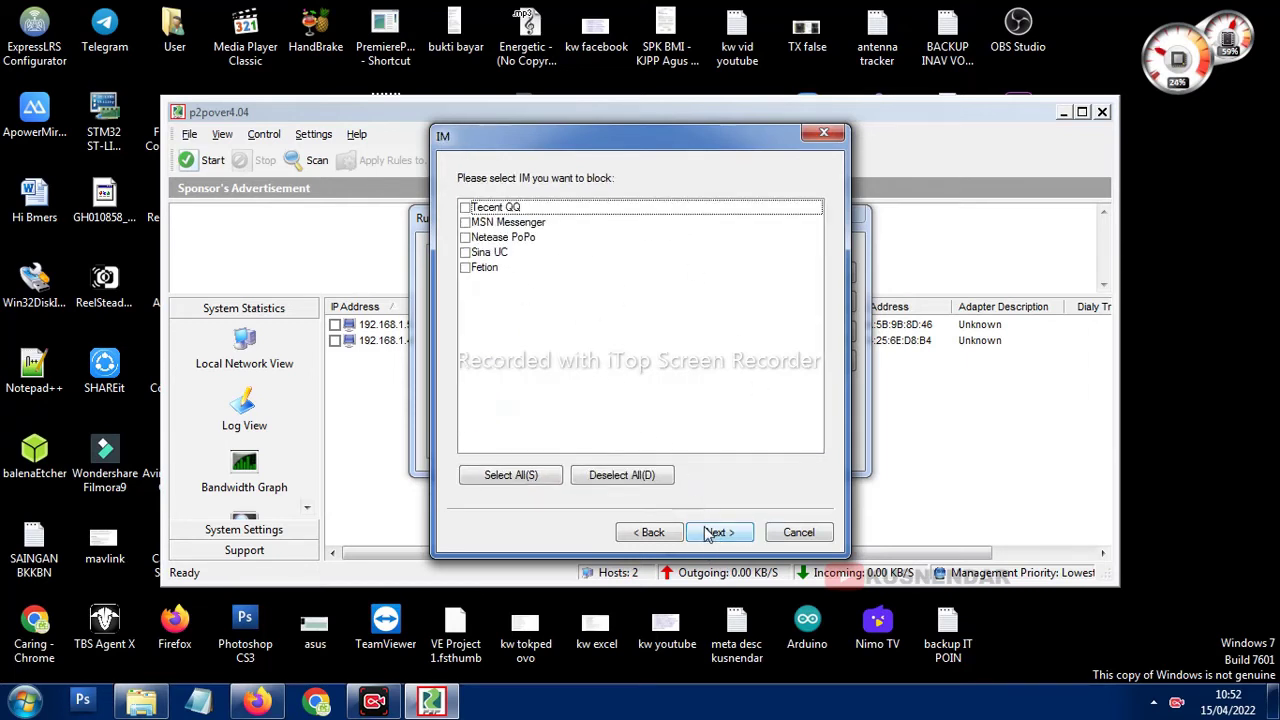
pyautogui.click(716, 533)
pyautogui.click(710, 535)
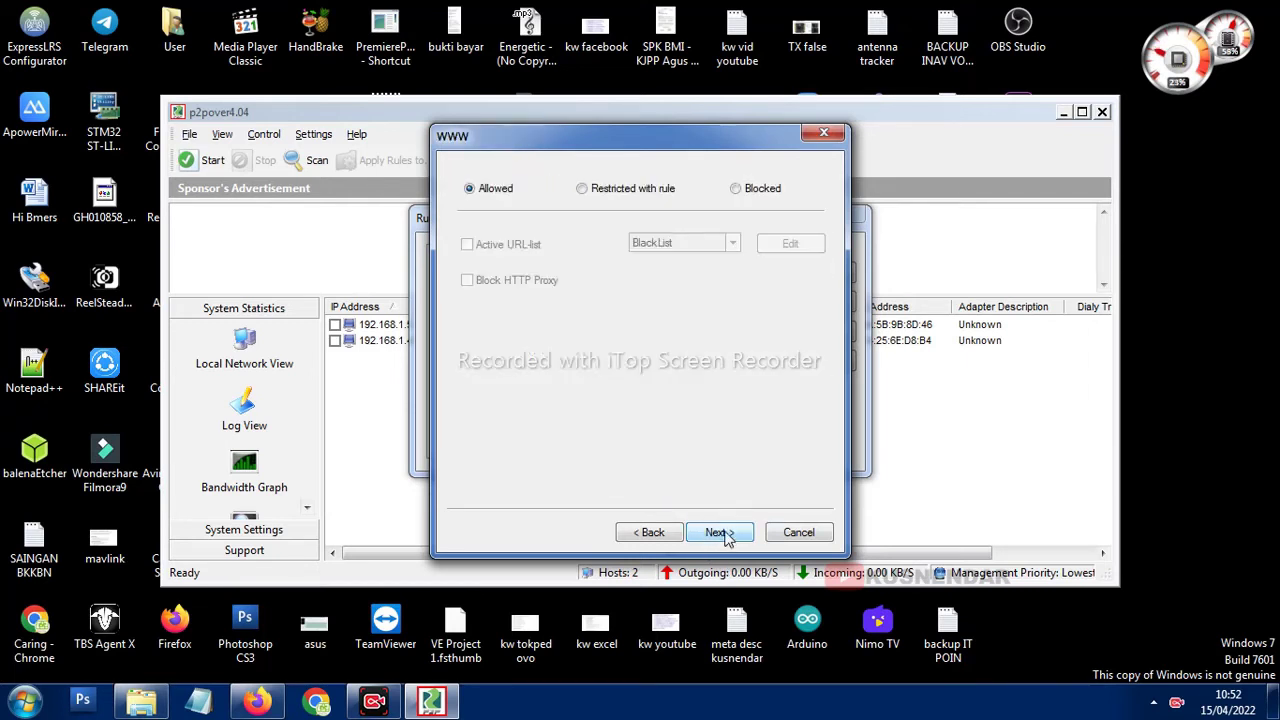
pyautogui.click(726, 537)
pyautogui.click(720, 533)
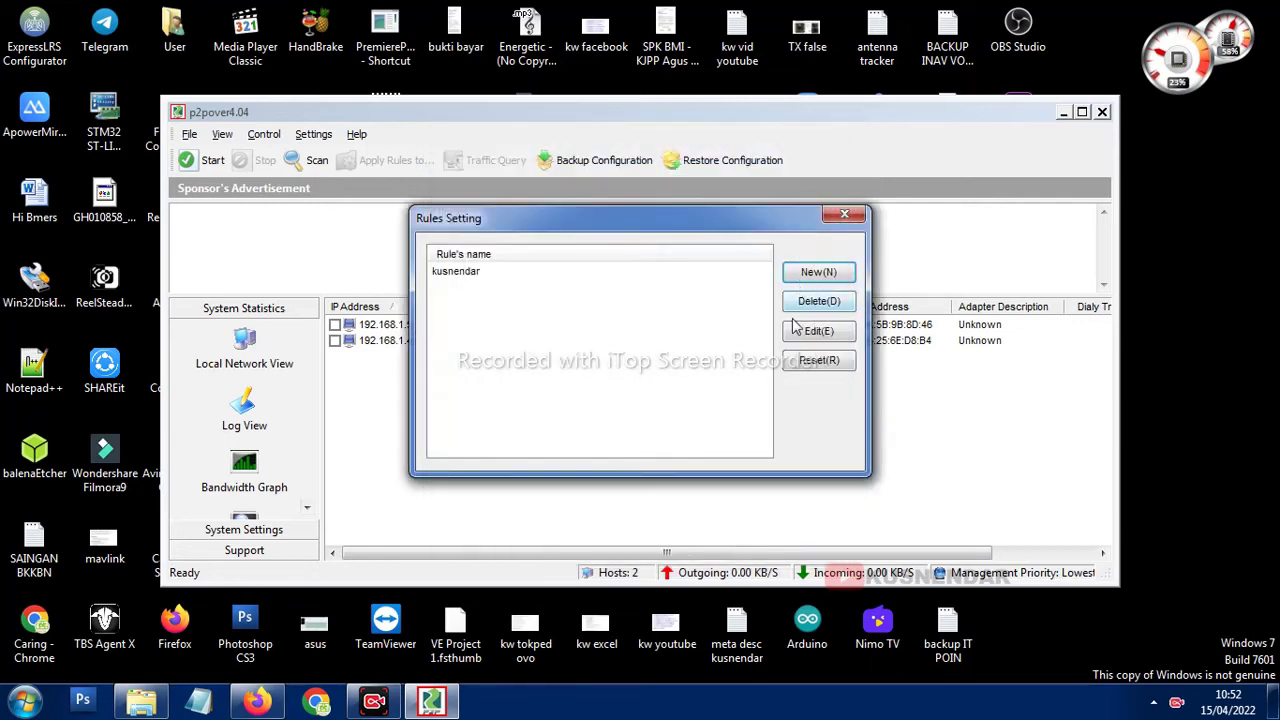
pyautogui.click(843, 218)
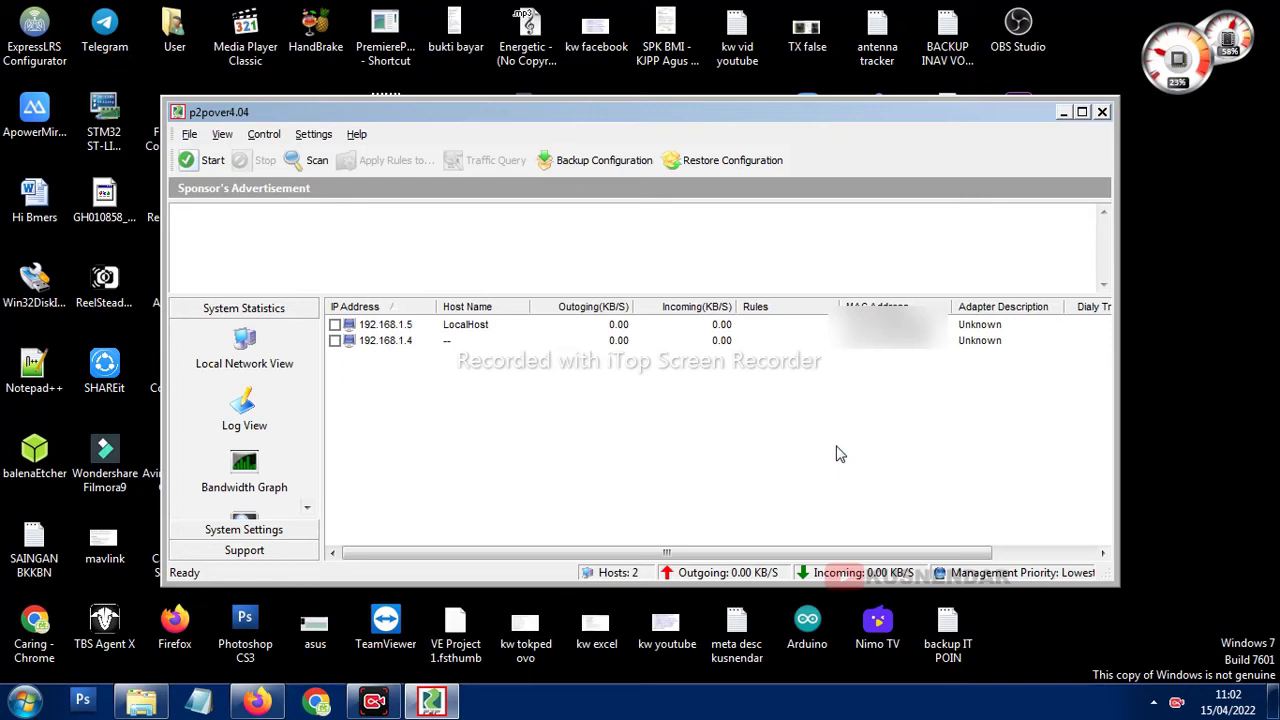
# Step: Put all scanned hosts under control and start the network management
pyautogui.click(392, 345)
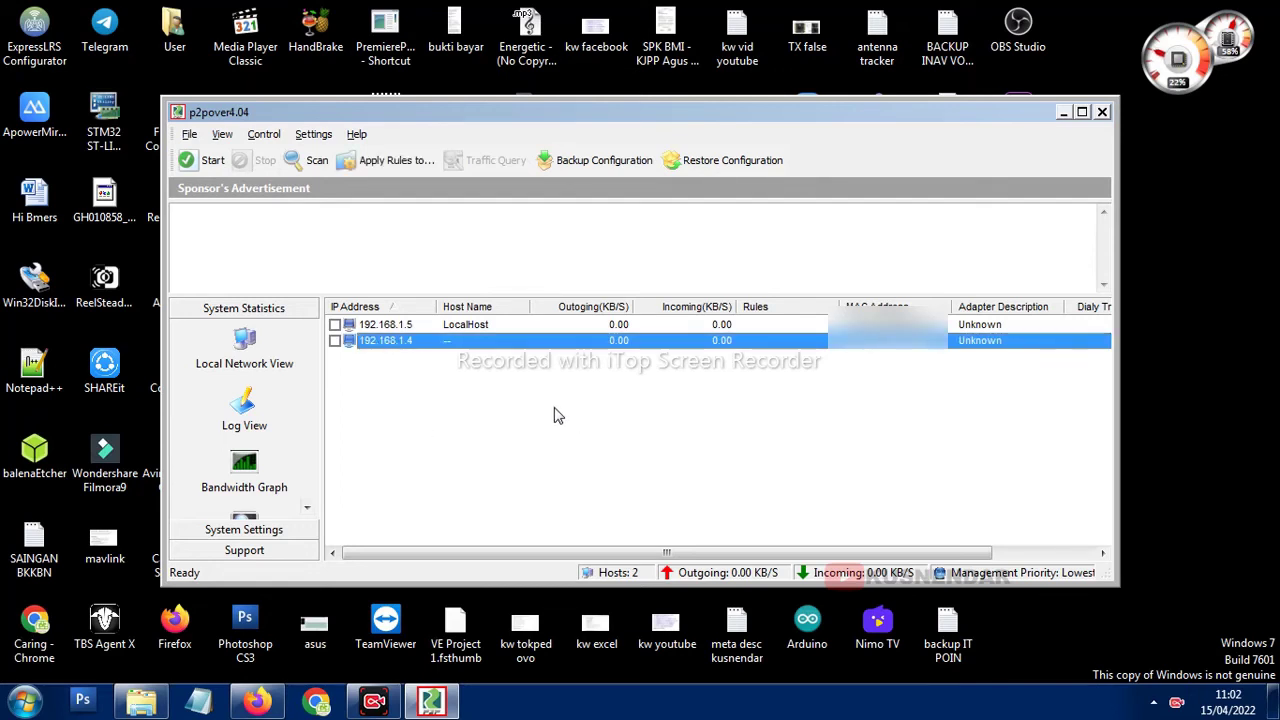
pyautogui.rightClick(497, 388)
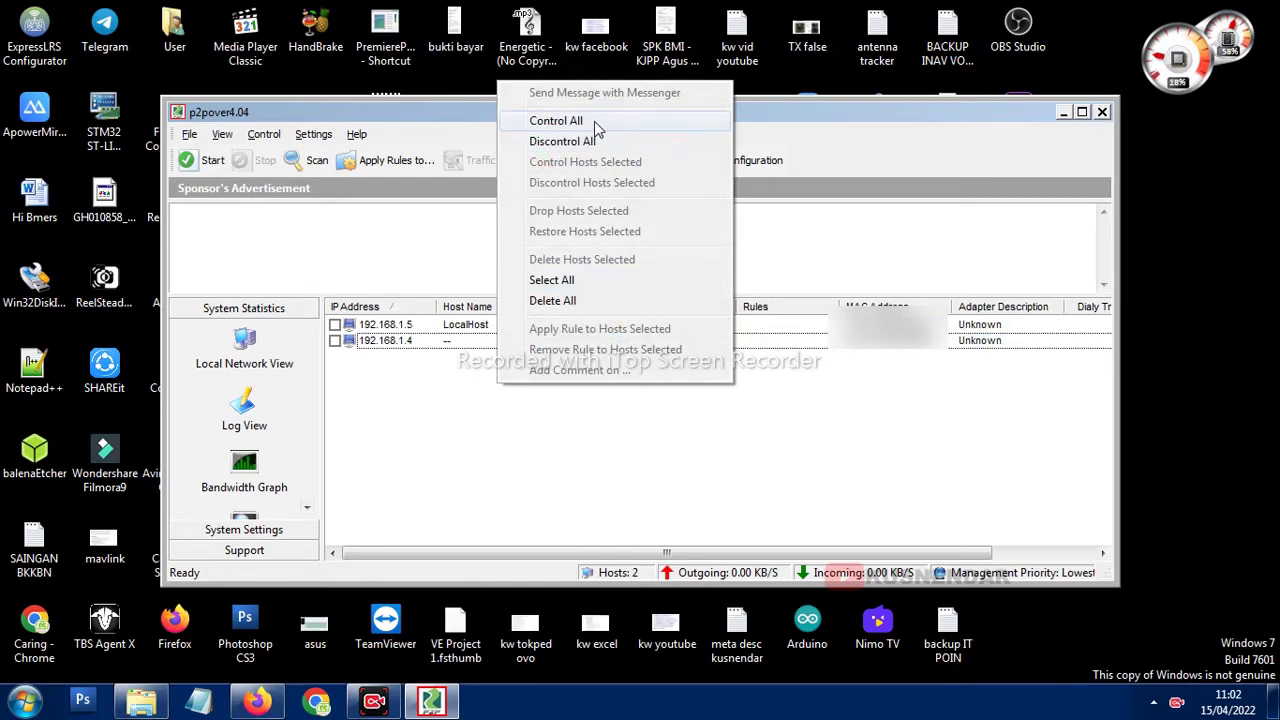
pyautogui.click(594, 123)
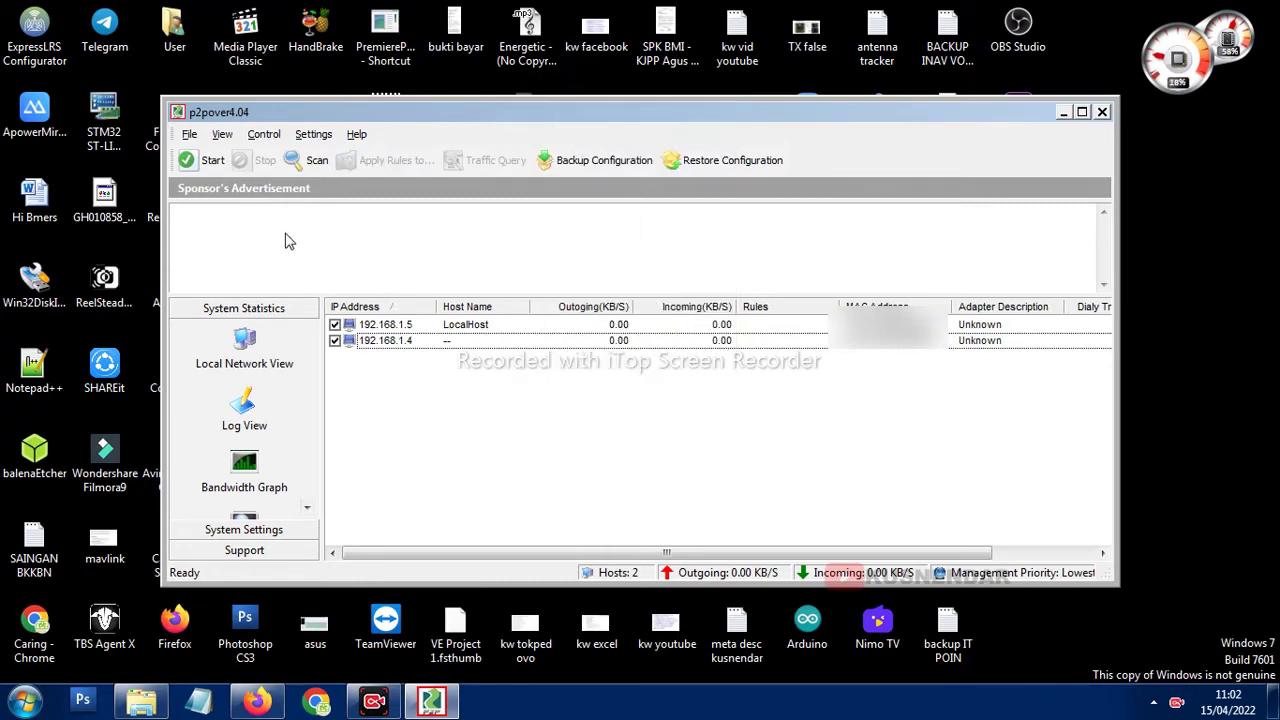
pyautogui.click(206, 160)
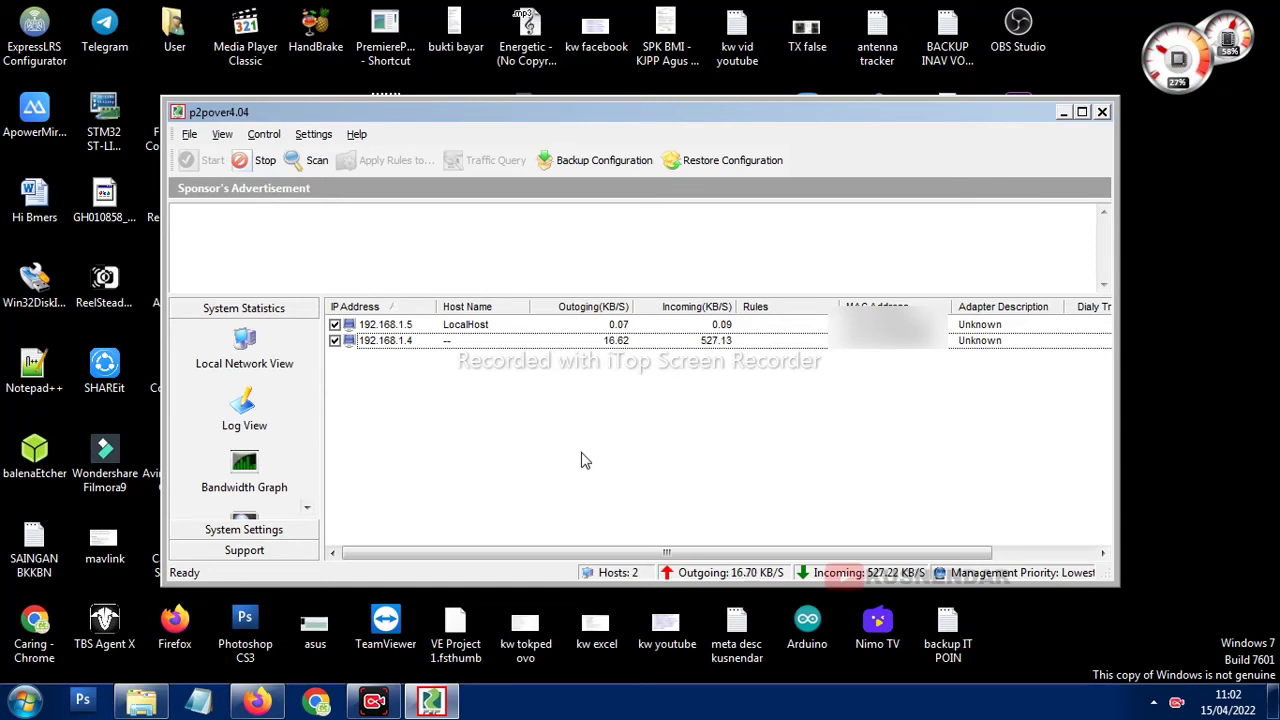
# Step: Apply the new bandwidth rule to host 192.168.1.4
pyautogui.click(403, 343)
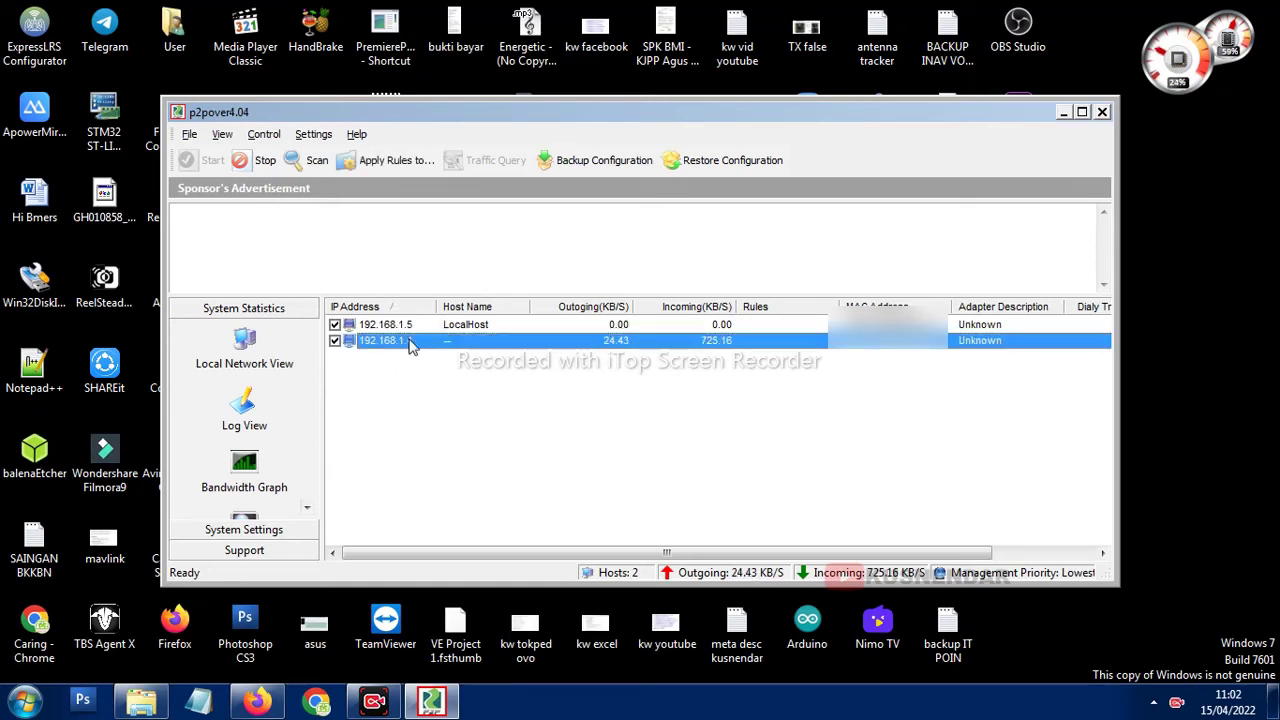
pyautogui.rightClick(727, 348)
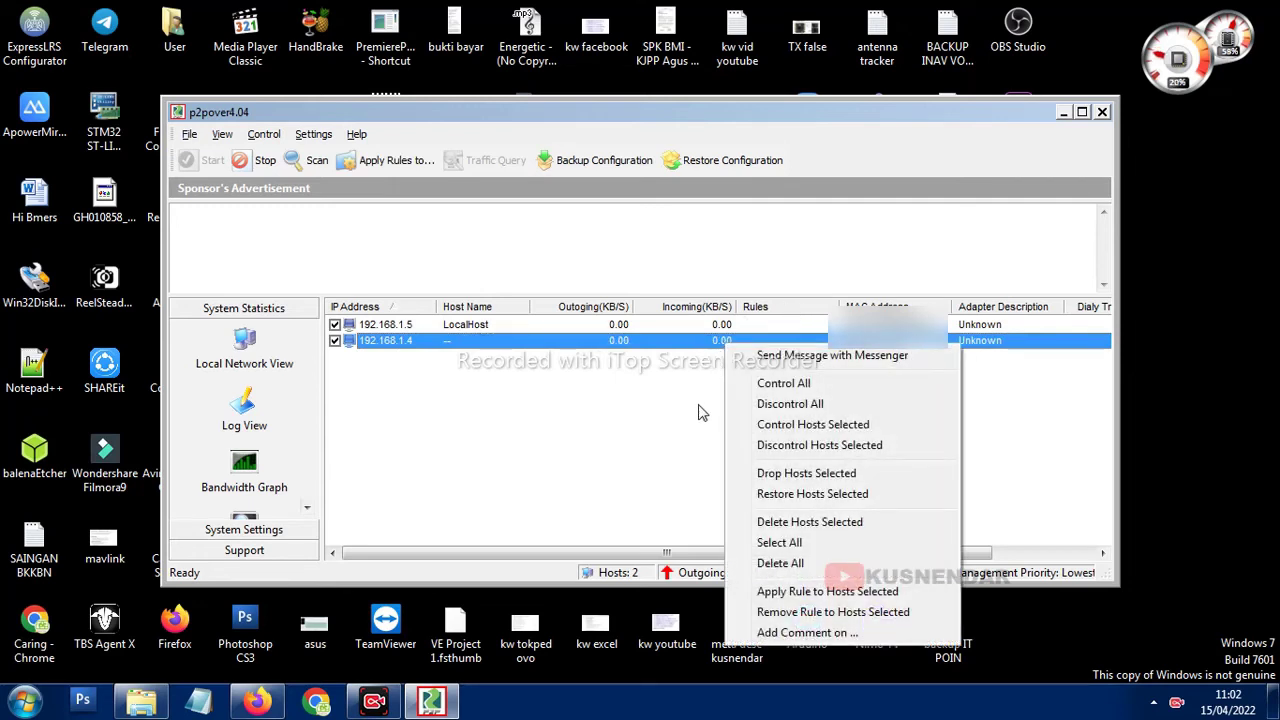
pyautogui.click(868, 593)
pyautogui.click(785, 336)
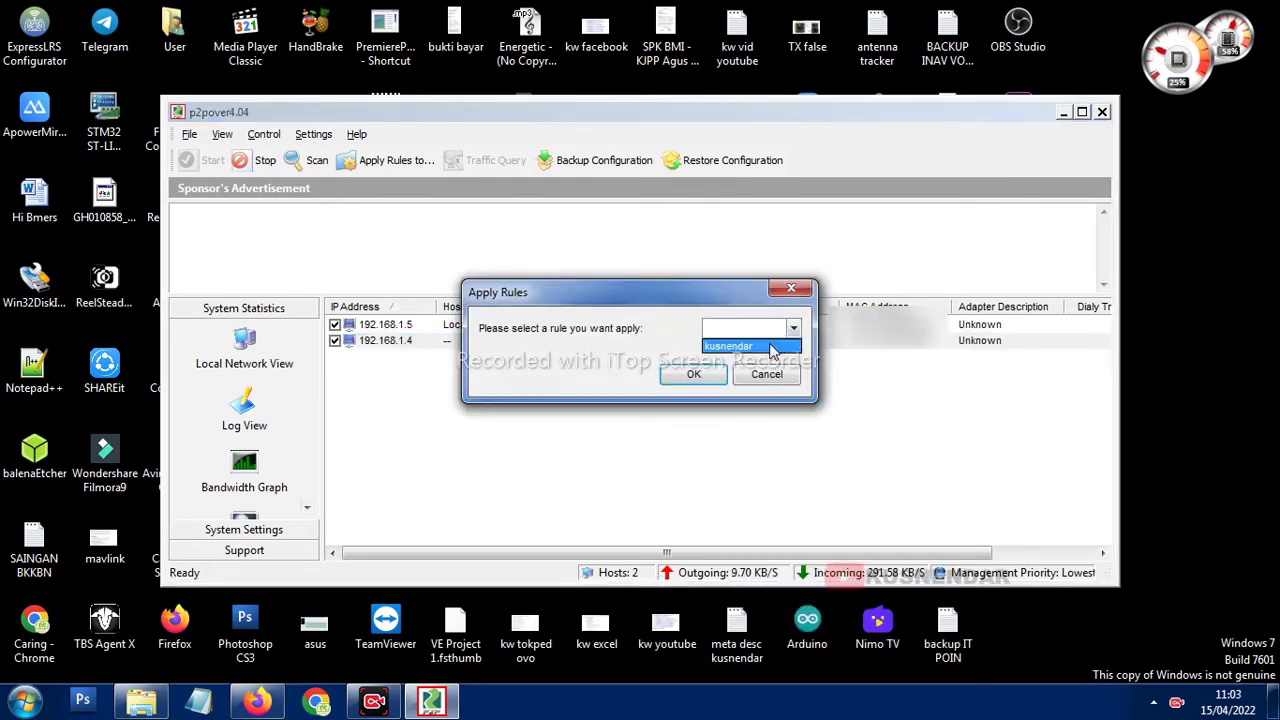
pyautogui.click(772, 347)
pyautogui.click(700, 376)
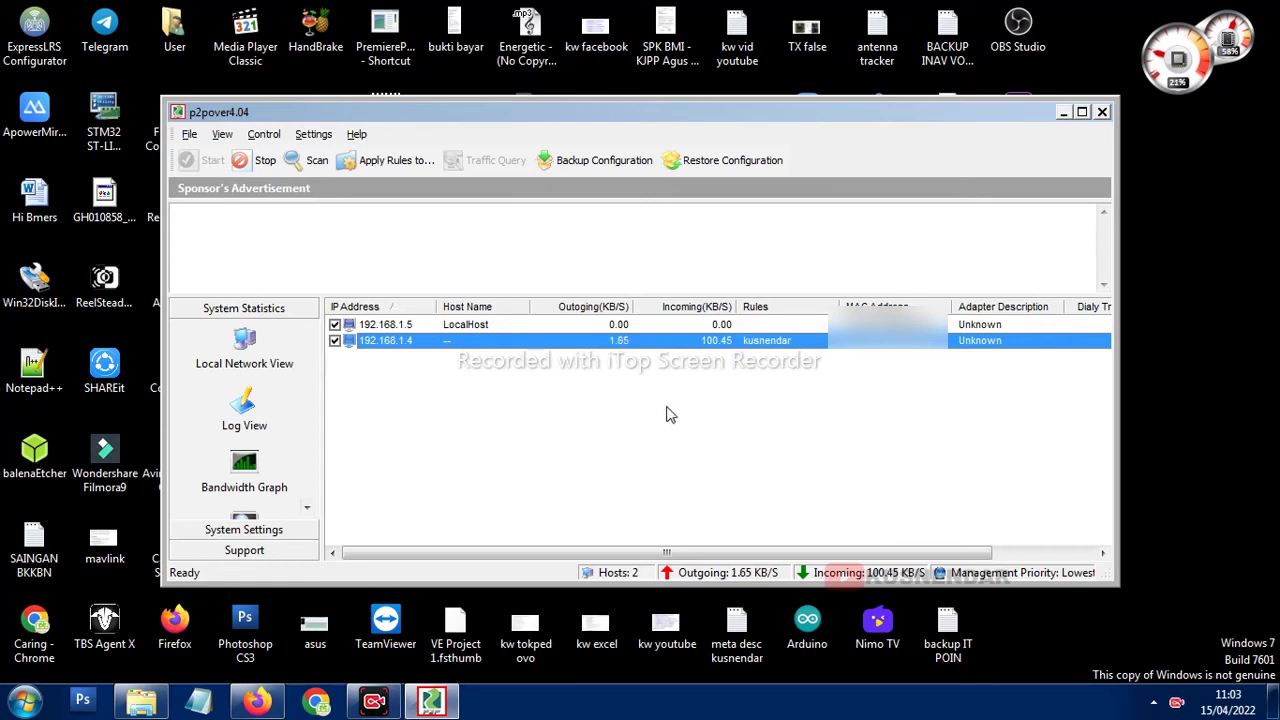
# Step: Remove the bandwidth rule from host 192.168.1.4
pyautogui.rightClick(708, 346)
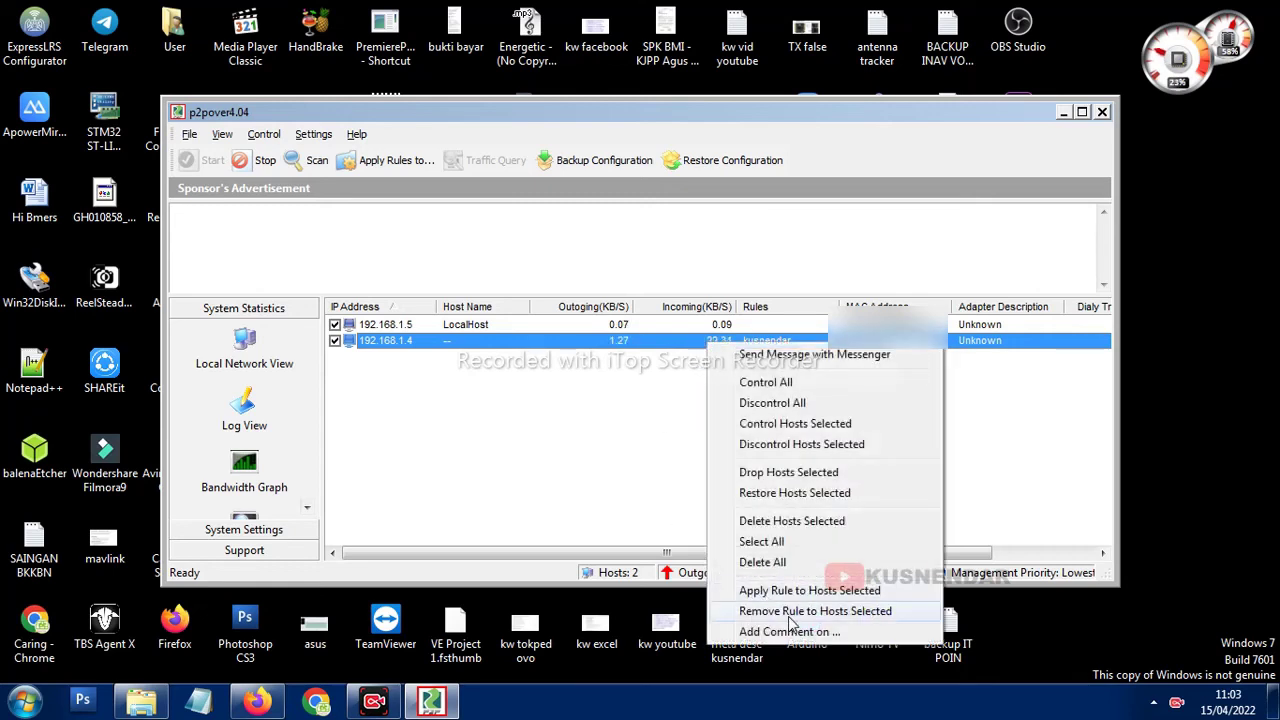
pyautogui.click(832, 611)
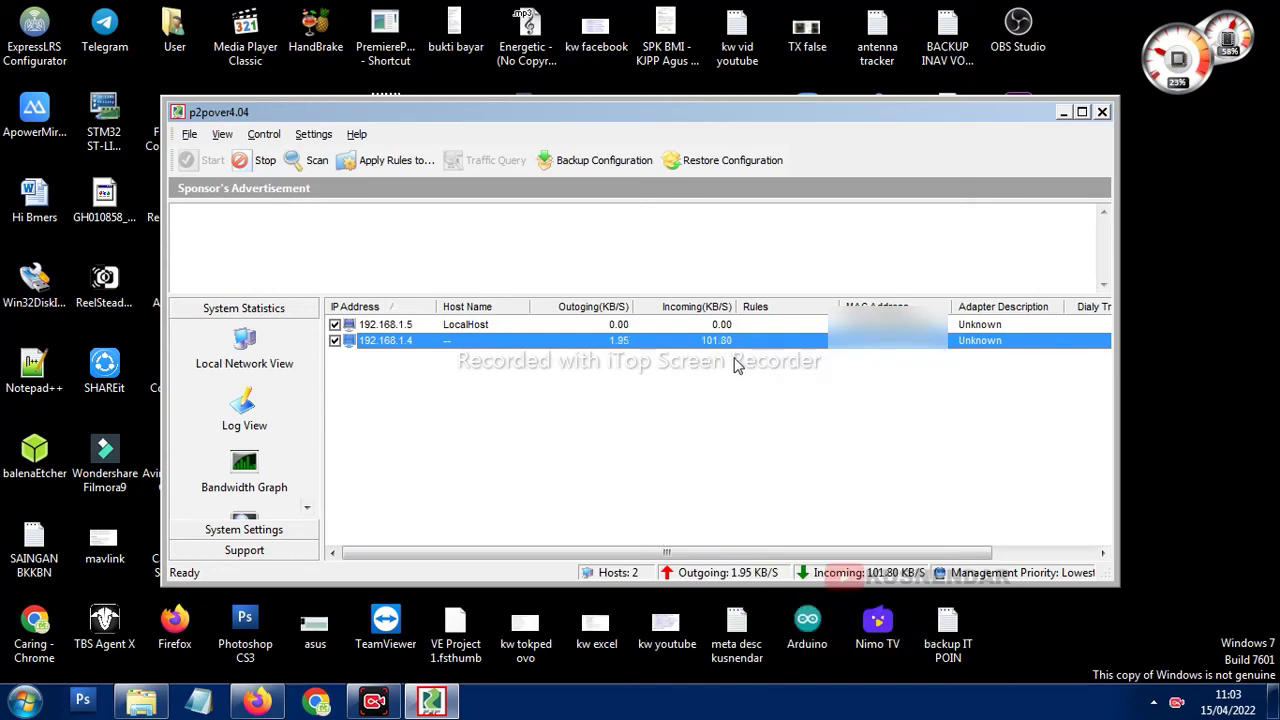